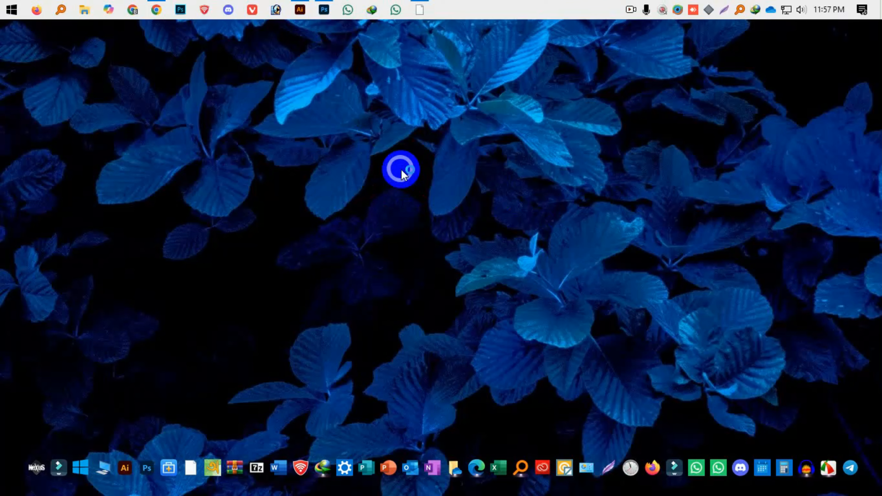
pyautogui.rightClick(263, 132)
pyautogui.click(292, 174)
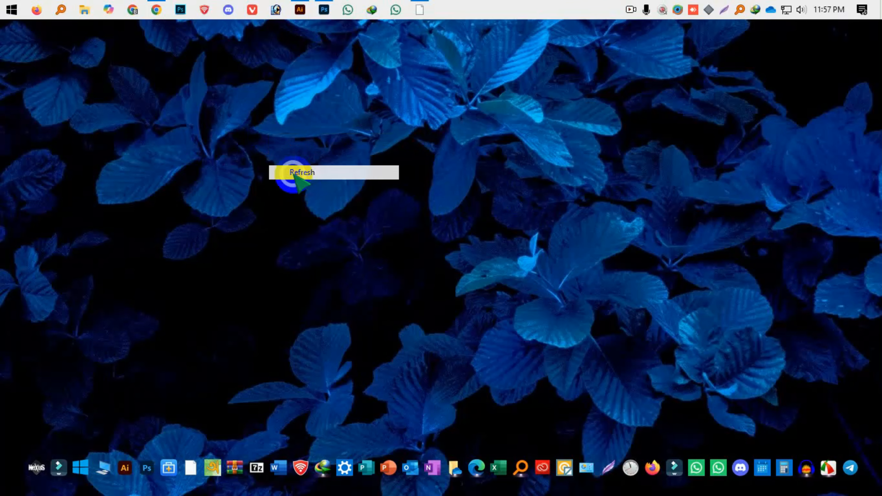
pyautogui.rightClick(318, 166)
pyautogui.click(358, 199)
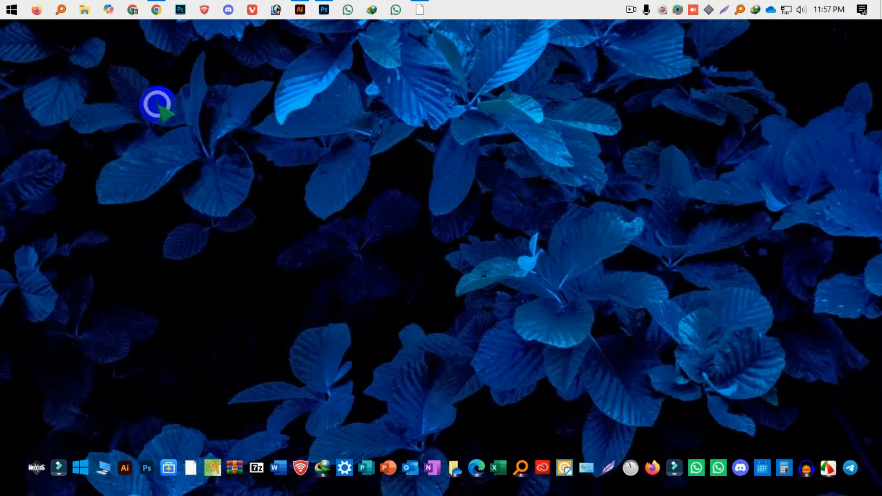
pyautogui.click(157, 9)
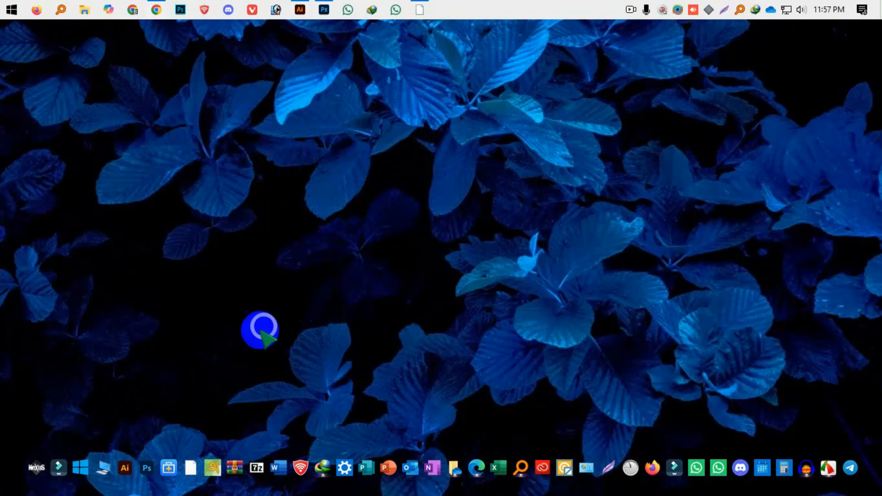
# Switch to Illustrator and examine the four low-poly background samples in the lowpoly (2).png document
pyautogui.click(300, 9)
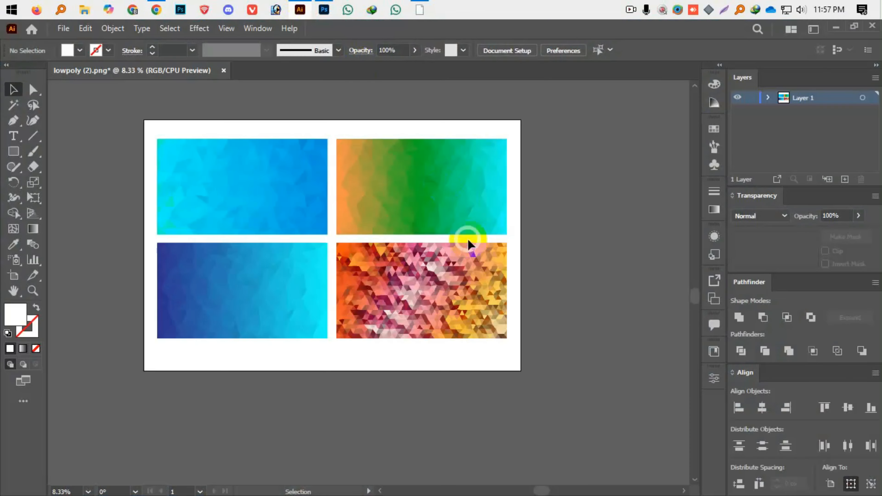
pyautogui.hotkey('ctrl', 'space')
pyautogui.moveTo(388, 295); pyautogui.dragTo(420, 357)
pyautogui.keyDown('ctrl'); pyautogui.click(419, 348); pyautogui.keyUp('ctrl')
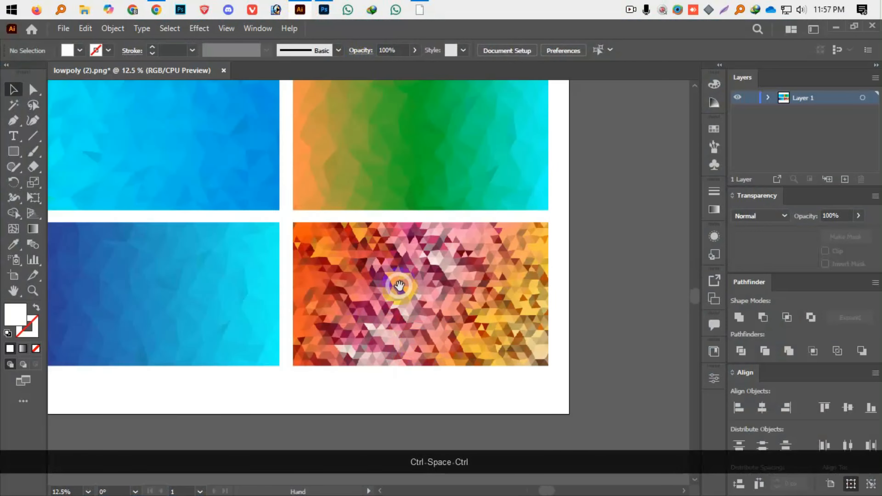
pyautogui.moveTo(398, 287); pyautogui.dragTo(456, 350)
pyautogui.press('space')
pyautogui.moveTo(342, 230); pyautogui.dragTo(340, 227)
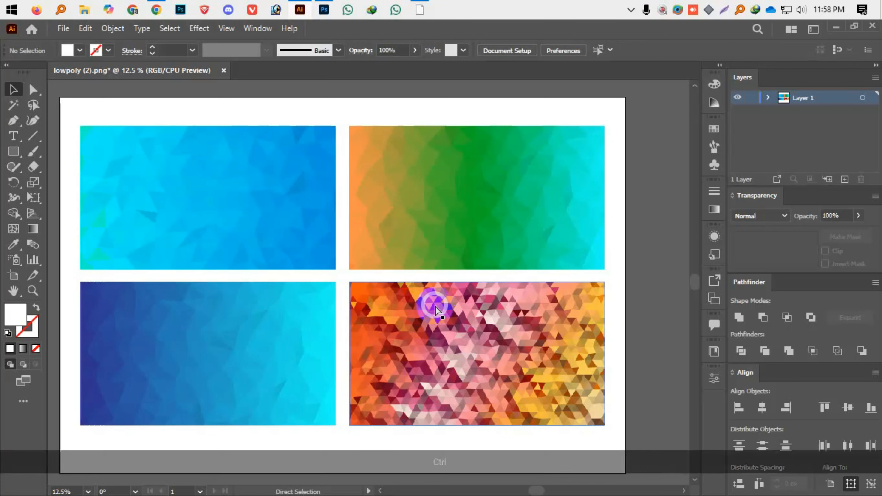
# Create a new 1920 x 1080 px RGB document from the recent custom preset
pyautogui.hotkey('ctrl', 'n')
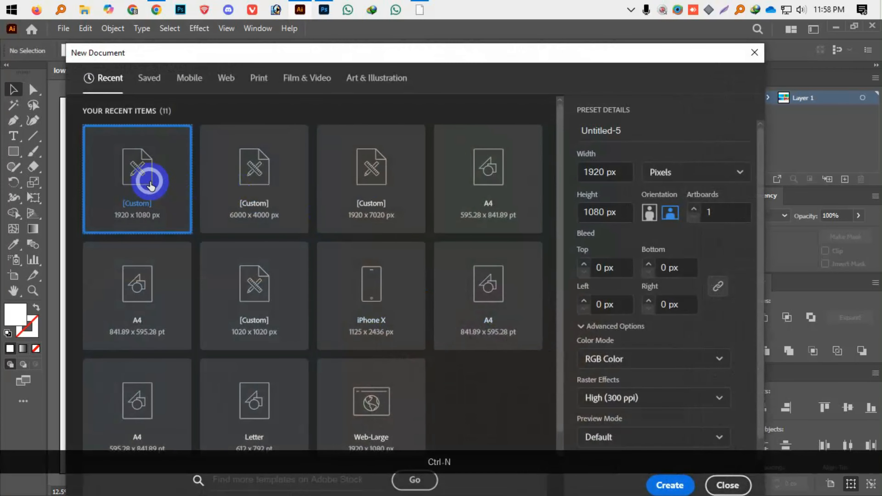
pyautogui.doubleClick(157, 204)
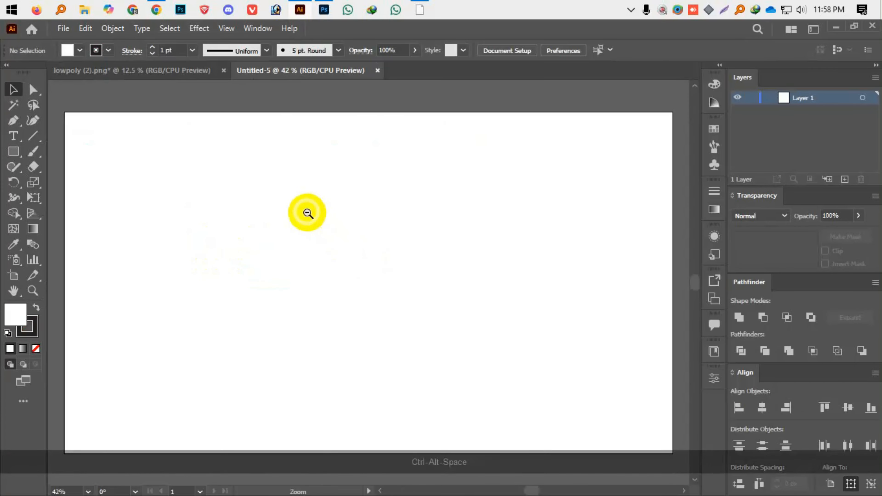
pyautogui.keyDown('ctrl'); pyautogui.keyDown('alt'); pyautogui.click(306, 213); pyautogui.keyUp('alt'); pyautogui.keyUp('ctrl')
pyautogui.moveTo(328, 232); pyautogui.dragTo(306, 193)
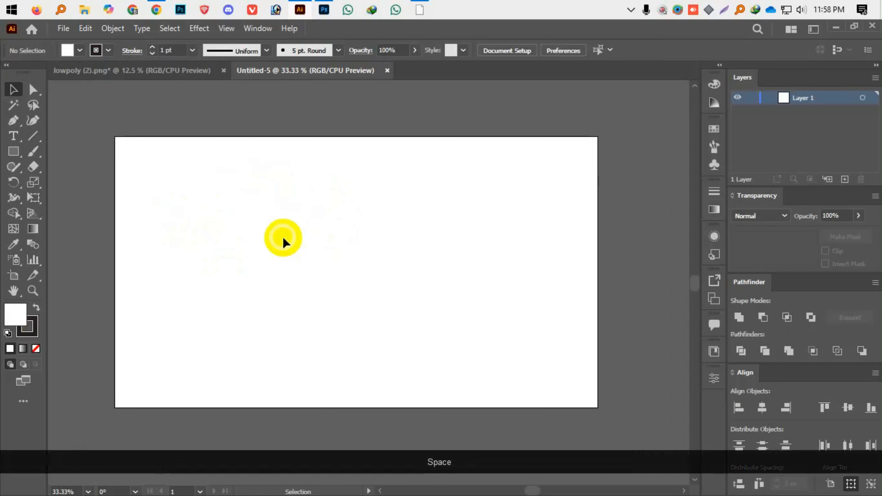
# Return to the lowpoly (2).png document and compare the colours of its sample backgrounds
pyautogui.click(163, 71)
pyautogui.click(370, 233)
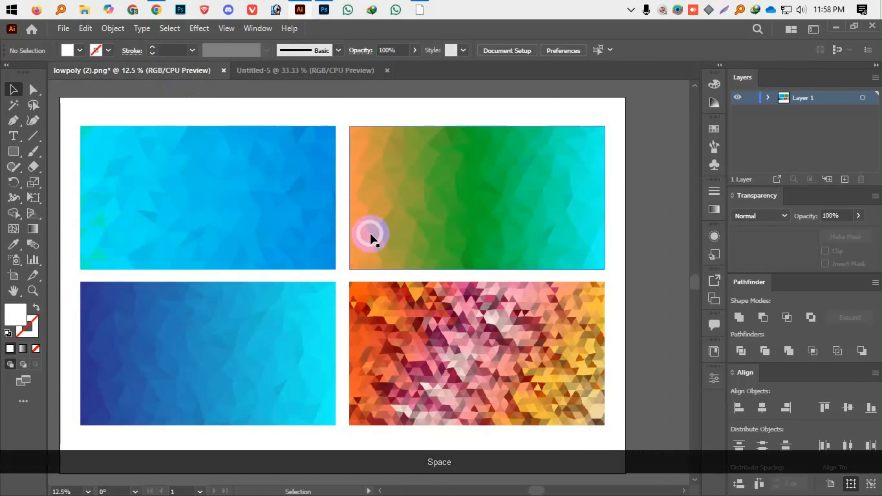
pyautogui.click(447, 290)
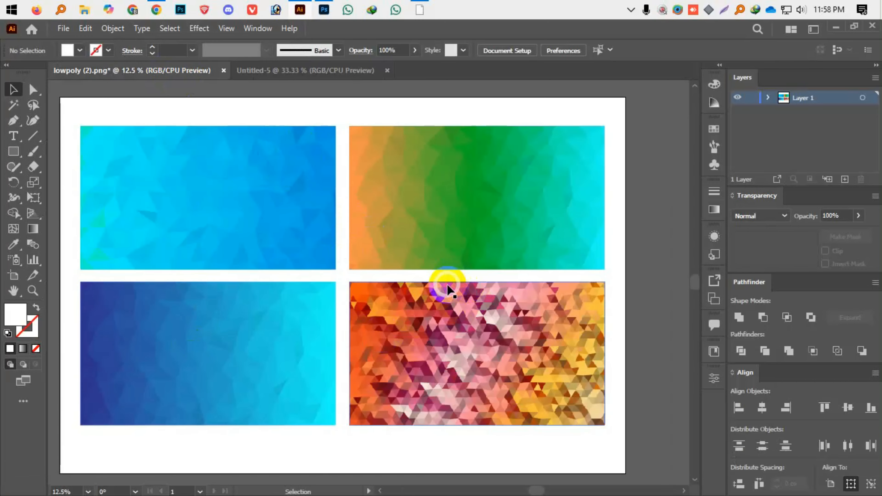
pyautogui.click(455, 208)
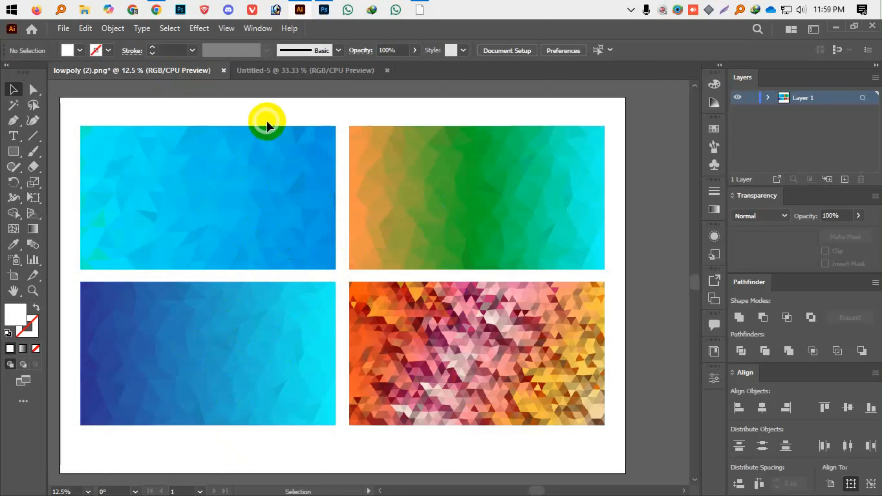
# Switch to Chrome and browse the newest colour palettes on Color Hunt
pyautogui.click(156, 9)
pyautogui.scroll(-20, 257, 300)
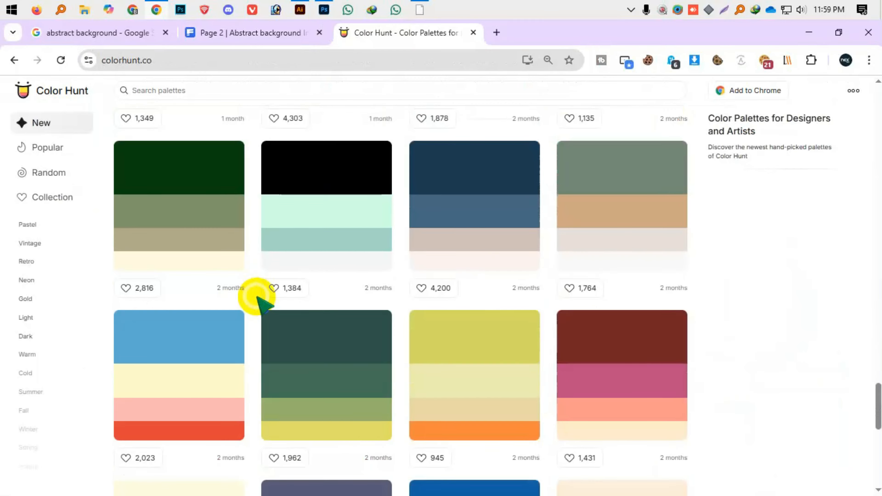
pyautogui.scroll(-15, 255, 305)
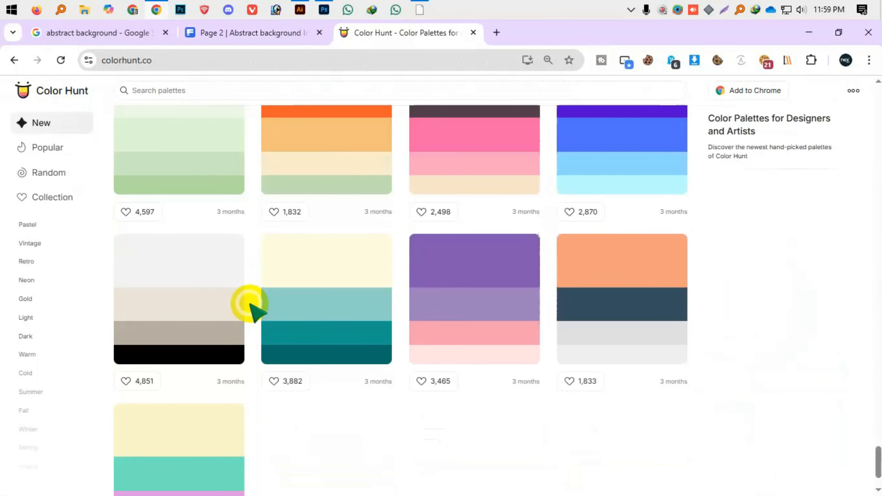
# Open freepik.com in a new browser tab, search for "gradiant color" and browse the gradient sets
pyautogui.hotkey('ctrl', 't')
pyautogui.write('freepik.com')
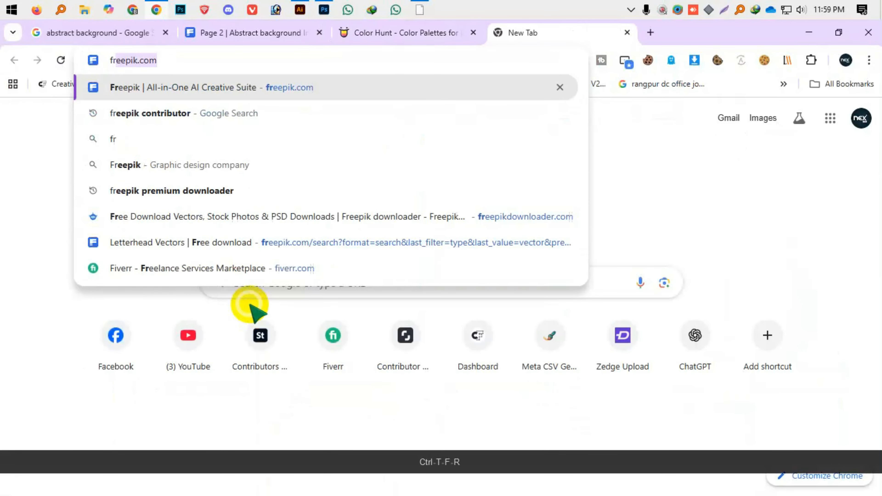
pyautogui.press('Return')
pyautogui.write('gradiant color')
pyautogui.press('Return')
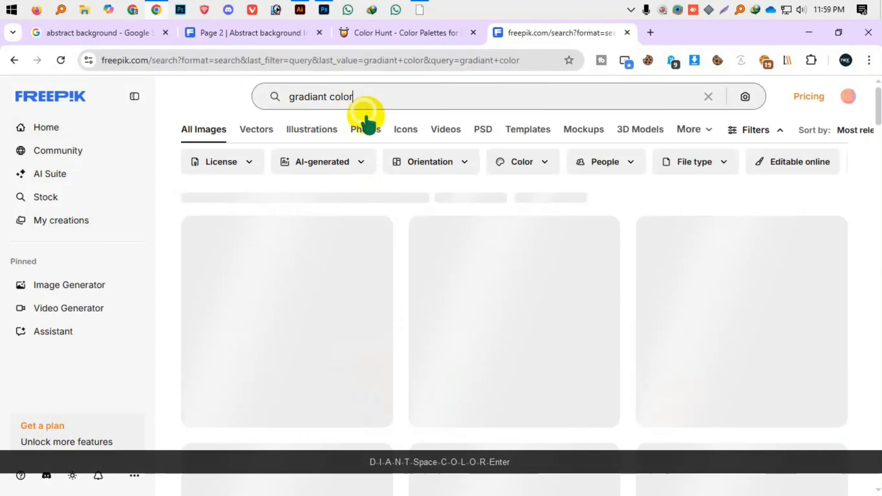
pyautogui.scroll(-5, 736, 321)
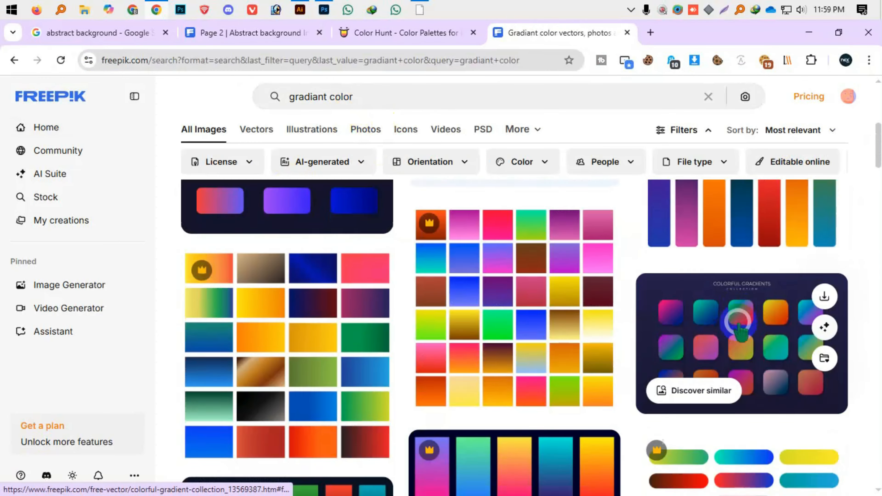
pyautogui.scroll(-10, 552, 306)
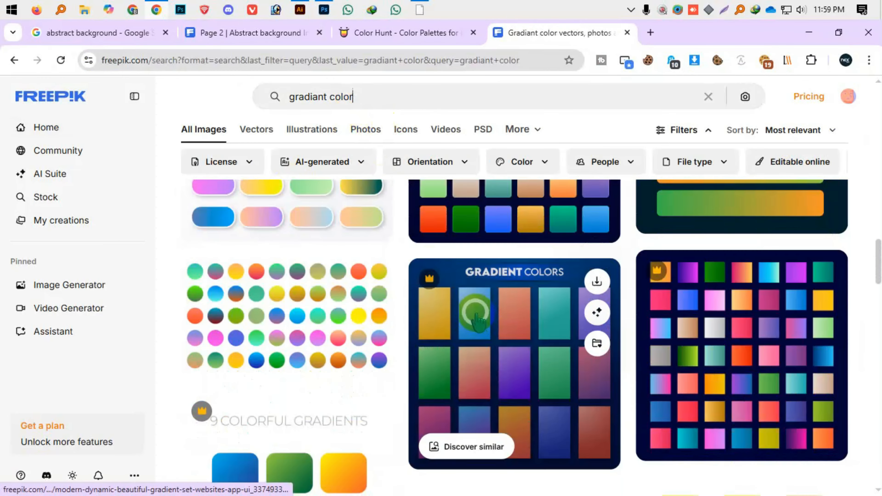
pyautogui.scroll(-15, 477, 315)
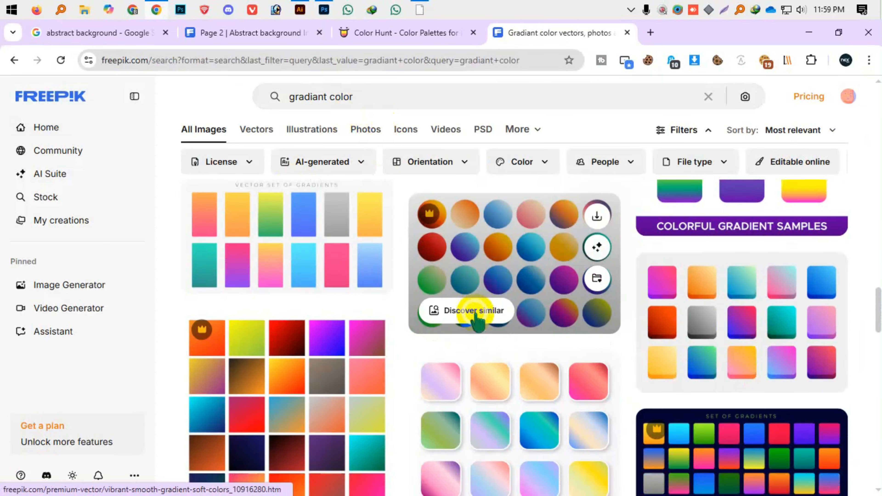
pyautogui.scroll(-15, 476, 315)
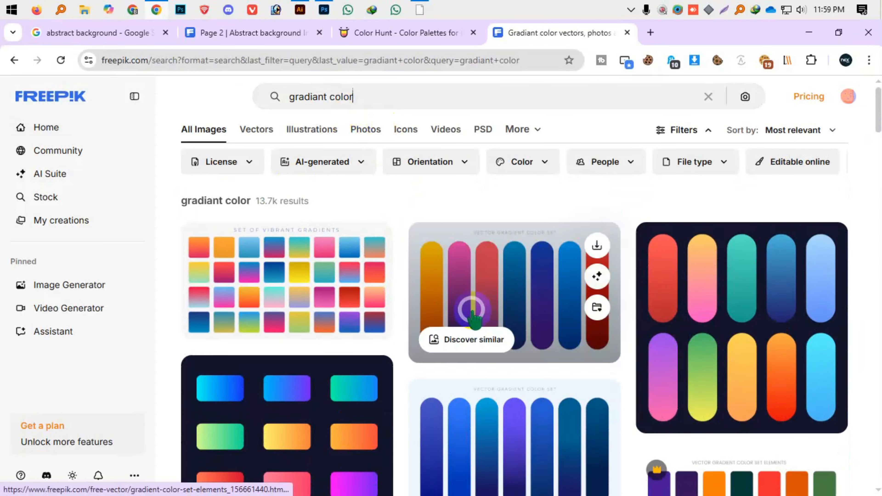
# Download the "Bright vibrant set of gradients background" vector as EPS and open the downloaded file in Illustrator
pyautogui.click(469, 309)
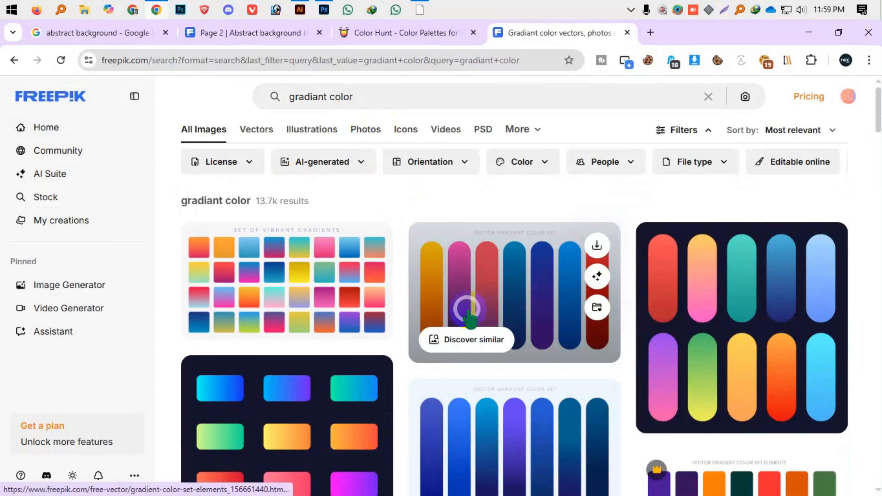
pyautogui.click(707, 114)
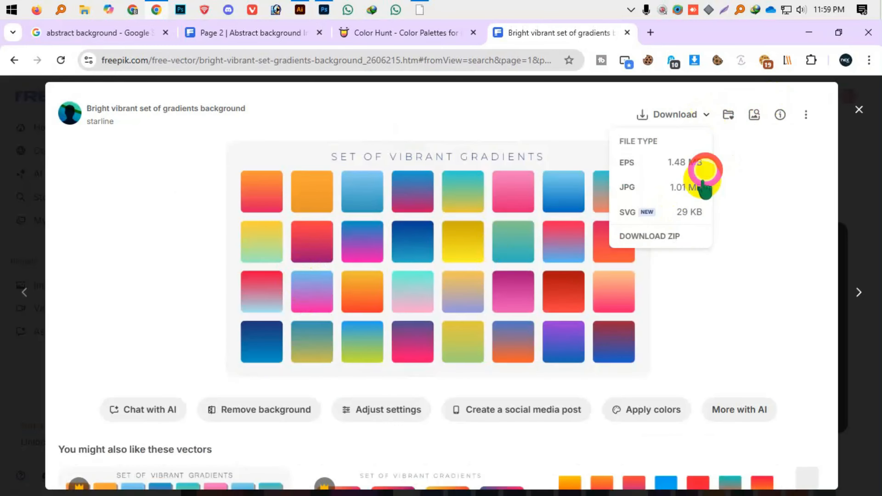
pyautogui.click(642, 175)
pyautogui.click(795, 61)
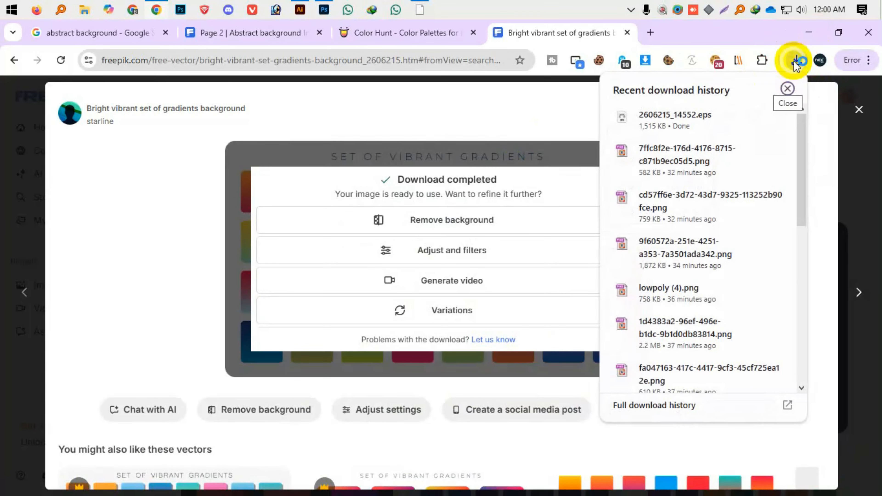
pyautogui.click(675, 115)
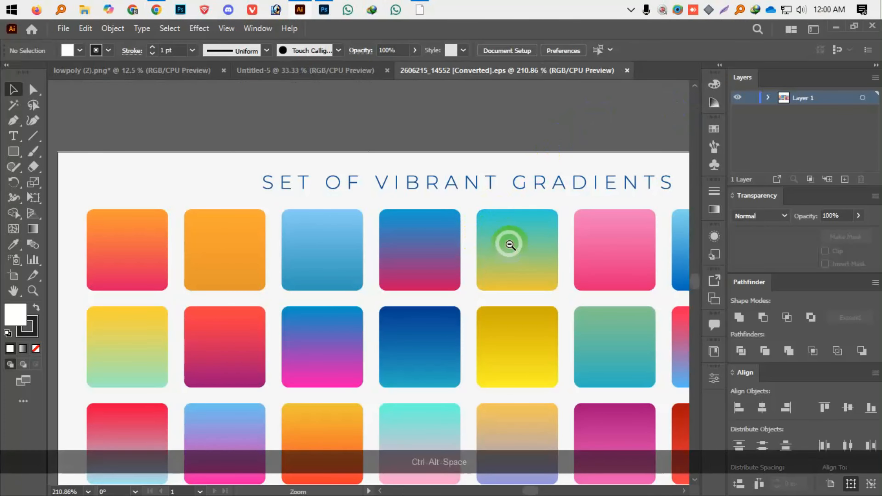
# Ungroup the artwork of the vibrant gradients set so its swatches can be selected individually
pyautogui.keyDown('ctrl'); pyautogui.keyDown('alt'); pyautogui.click(461, 189); pyautogui.keyUp('alt'); pyautogui.keyUp('ctrl')
pyautogui.moveTo(462, 190); pyautogui.dragTo(529, 156)
pyautogui.press('space')
pyautogui.moveTo(398, 243); pyautogui.dragTo(488, 247)
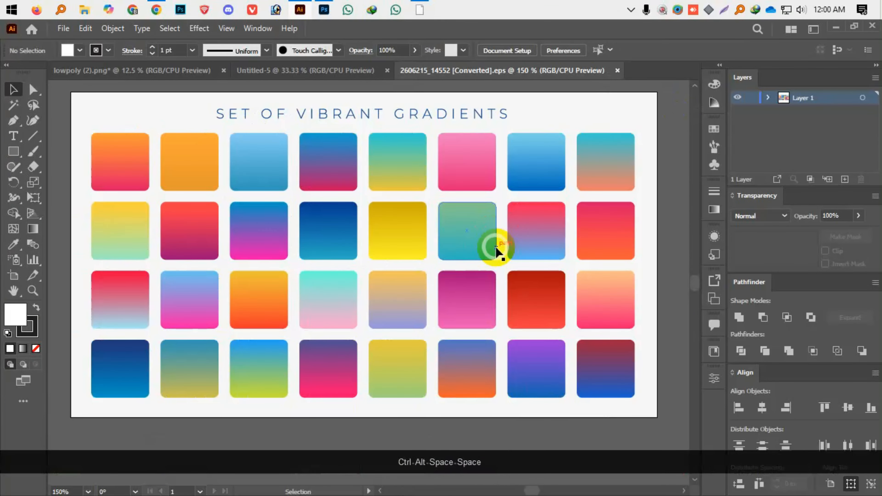
pyautogui.click(300, 310)
pyautogui.rightClick(365, 265)
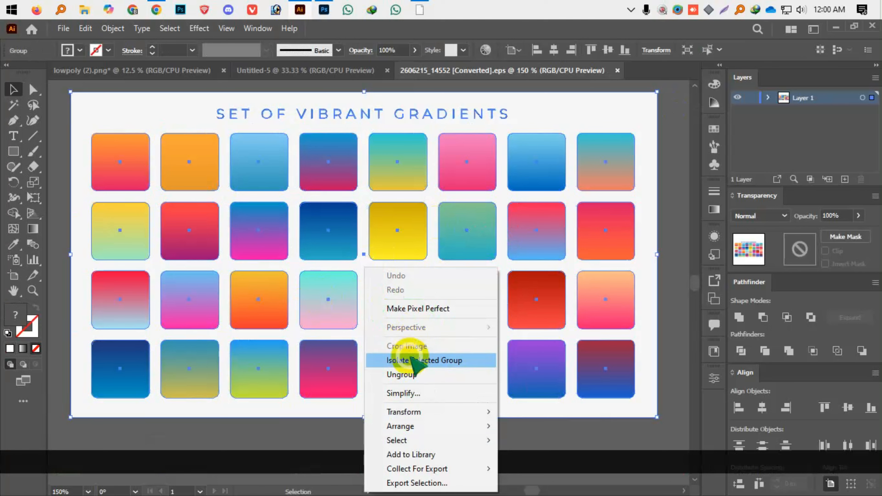
pyautogui.click(411, 375)
pyautogui.click(646, 343)
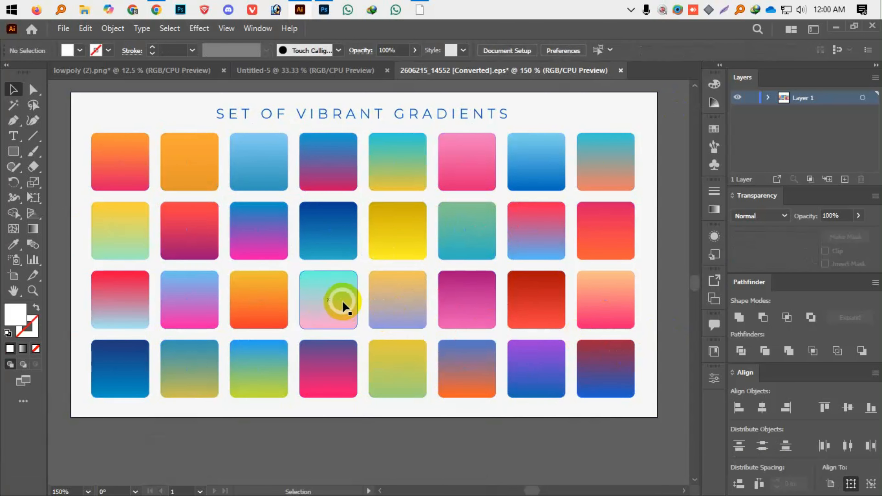
# Copy the blue-to-pink gradient swatch from the second row into the Untitled-5 document and place it above the artboard
pyautogui.click(280, 238)
pyautogui.hotkey('ctrl', 'c')
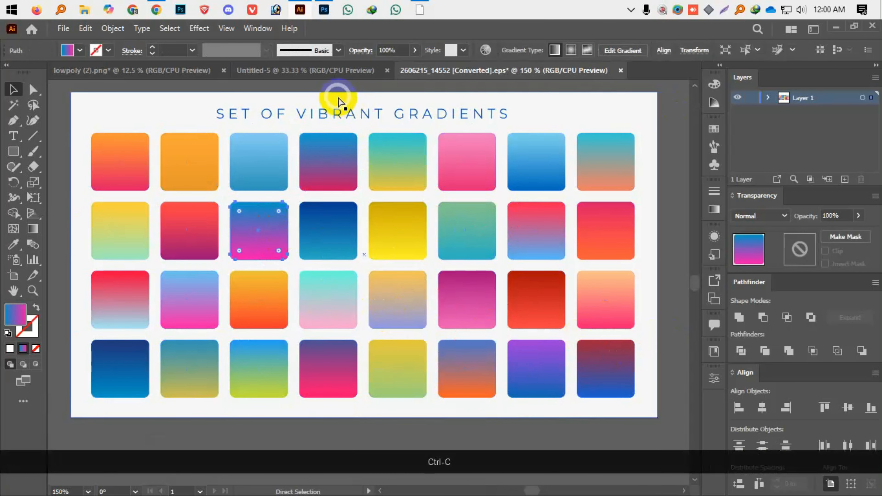
pyautogui.click(333, 71)
pyautogui.hotkey('ctrl', 'alt', 'space')
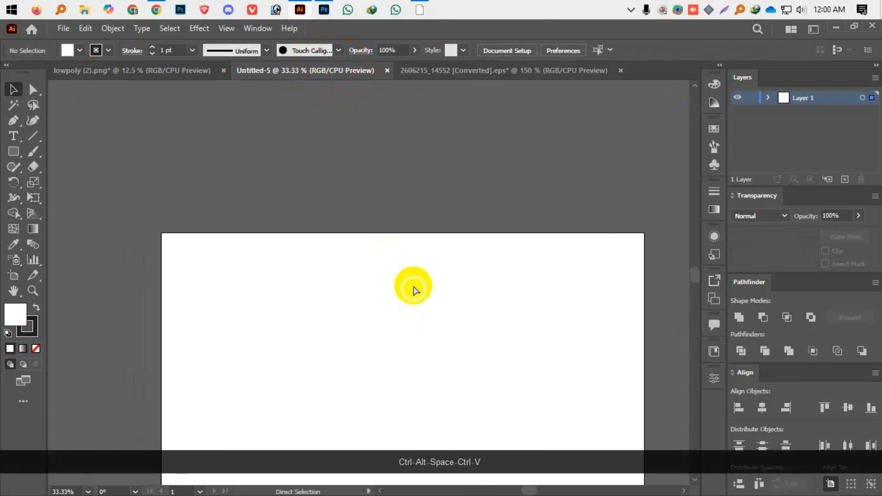
pyautogui.hotkey('ctrl', 'v')
pyautogui.moveTo(377, 290); pyautogui.dragTo(379, 187)
pyautogui.click(531, 164)
# Create a 1920 x 1080 px rectangle with the blue-to-pink gradient fill and align it to the artboard
pyautogui.press('space')
pyautogui.moveTo(459, 295); pyautogui.dragTo(439, 240)
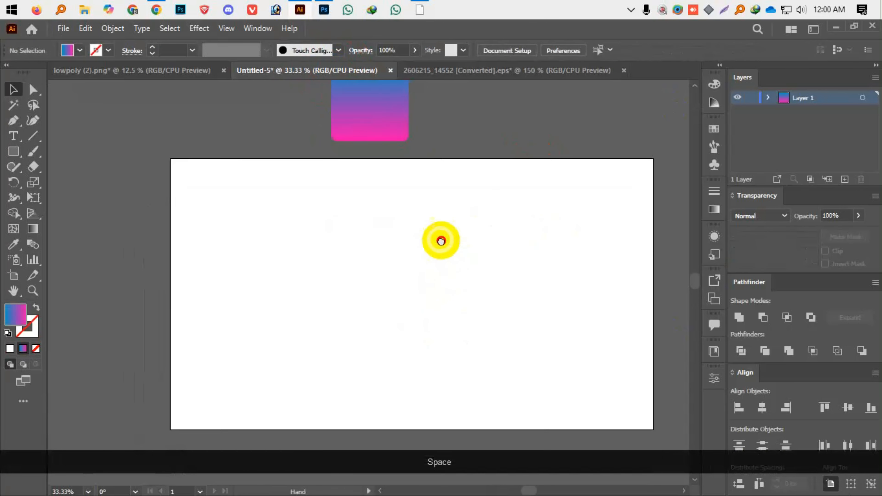
pyautogui.click(13, 151)
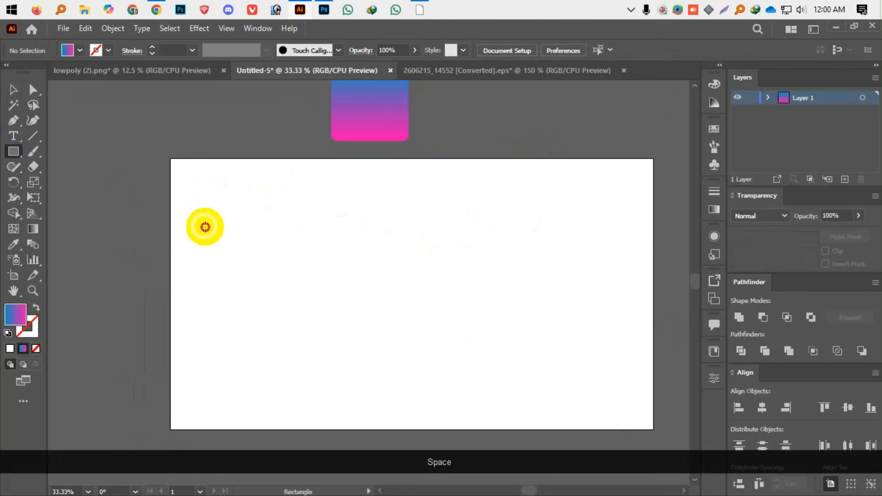
pyautogui.click(422, 296)
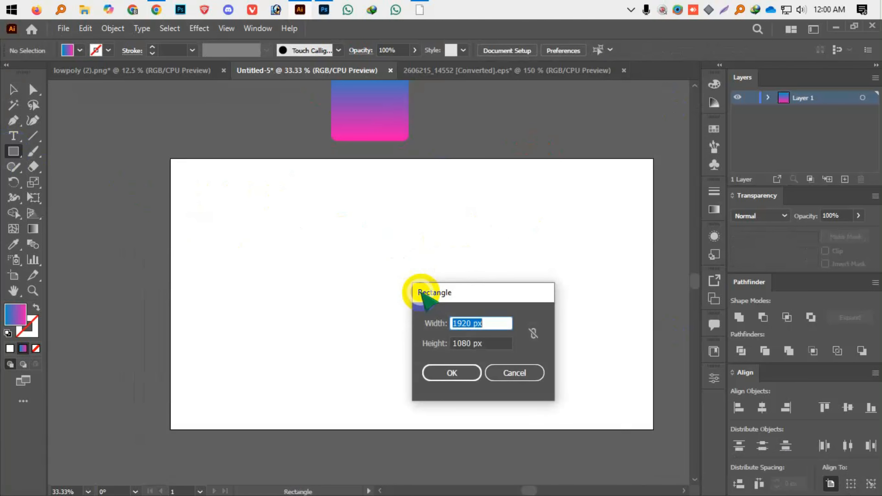
pyautogui.click(463, 375)
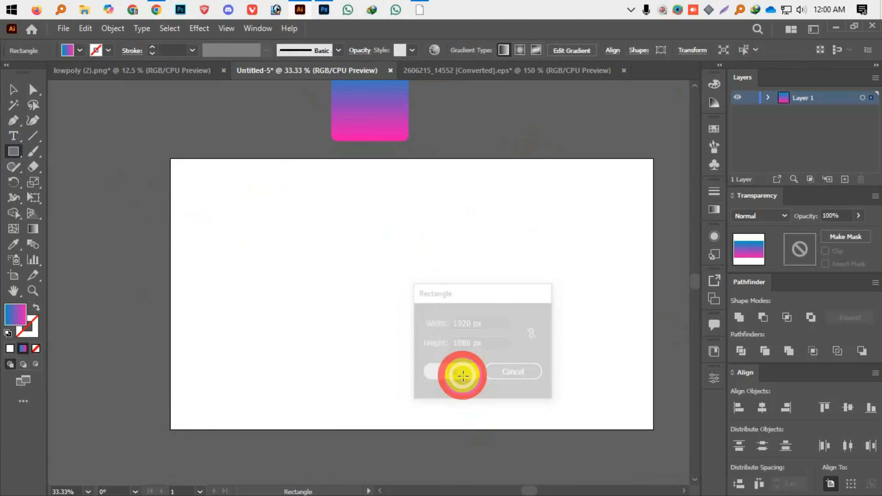
pyautogui.click(785, 407)
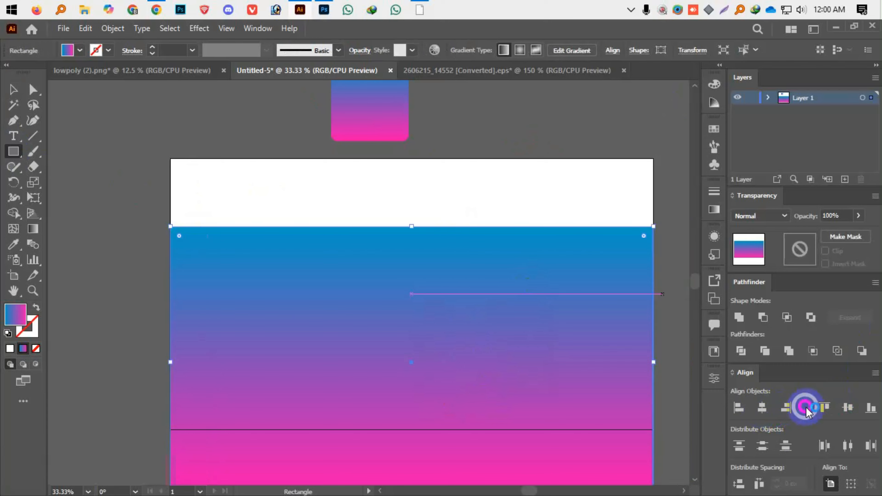
pyautogui.click(848, 408)
# Delete the pasted gradient swatch above the artboard
pyautogui.press('v')
pyautogui.click(394, 109)
pyautogui.press('BackSpace')
pyautogui.press('space')
pyautogui.moveTo(466, 219); pyautogui.dragTo(446, 201)
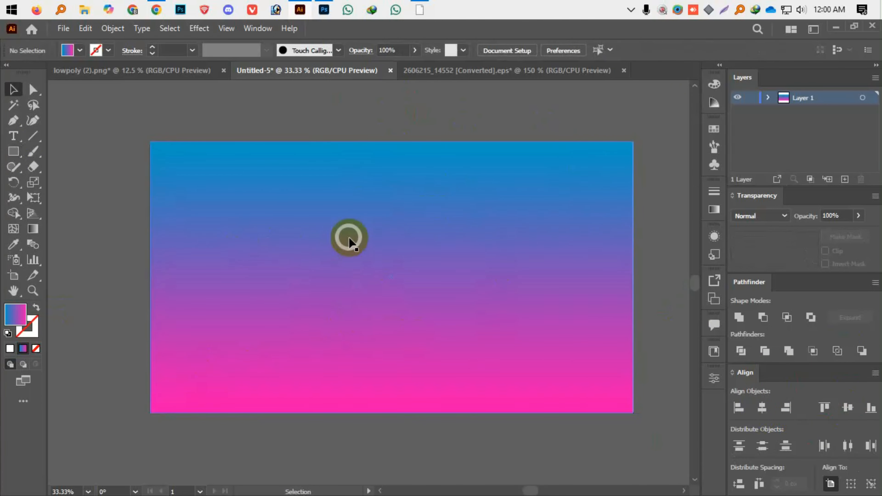
# Export the gradient background to Downloads as a PNG named BG24 at High (300 ppi) resolution
pyautogui.click(64, 29)
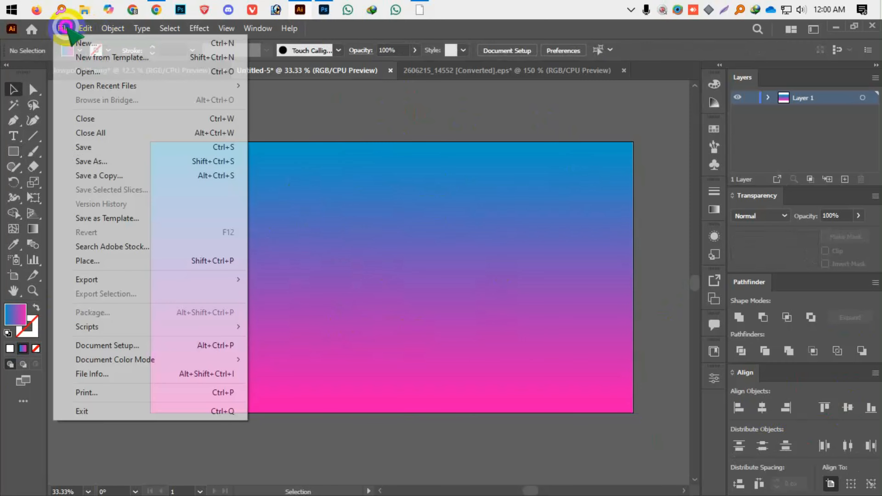
pyautogui.moveTo(94, 280)
pyautogui.click(284, 293)
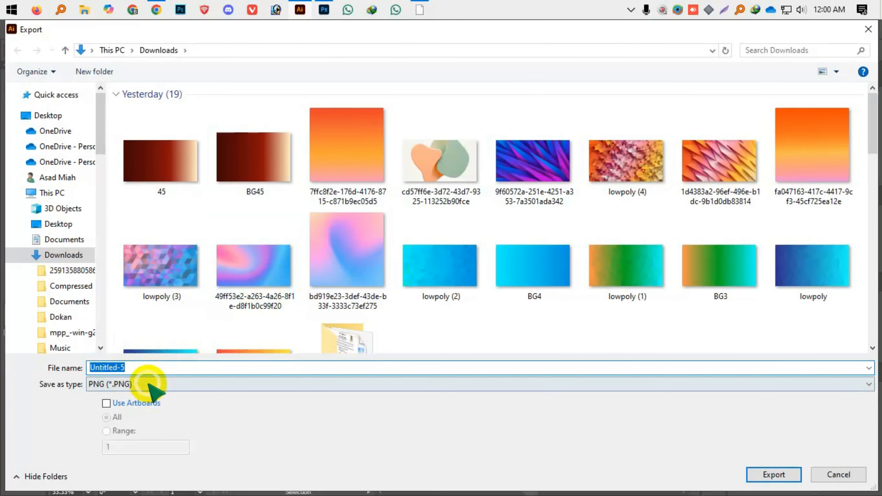
pyautogui.press('Return')
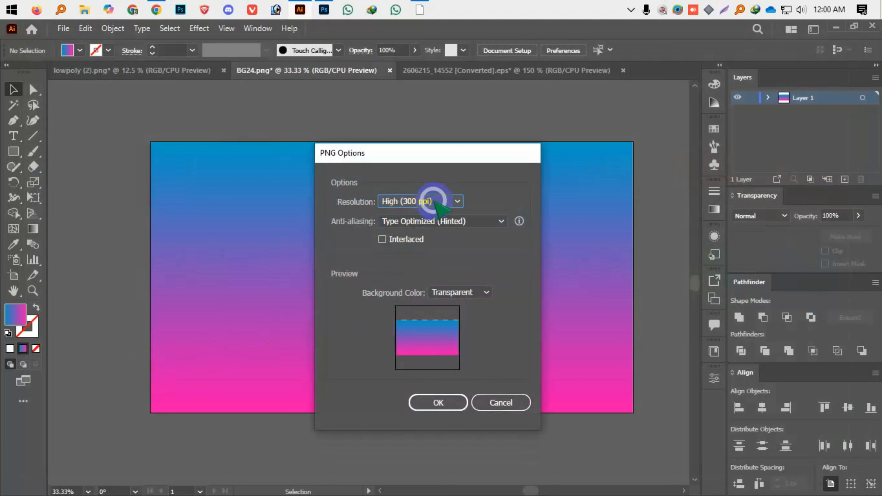
pyautogui.click(438, 403)
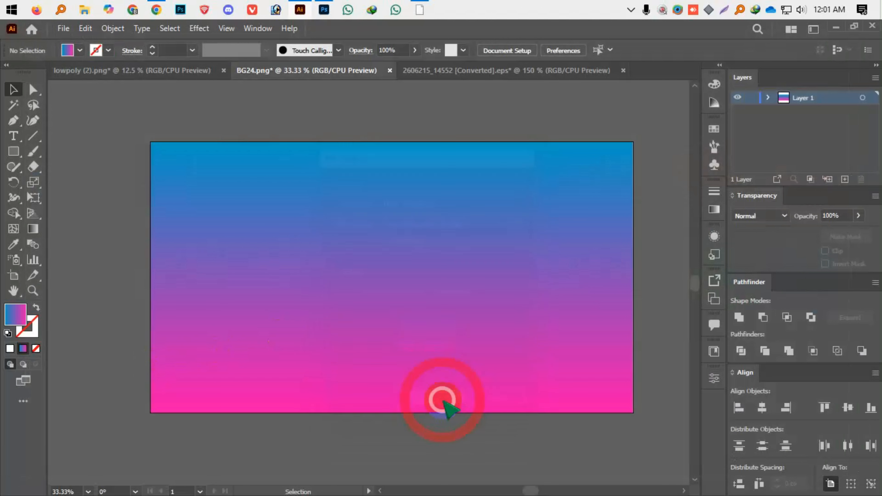
# Switch to the browser and open the LowPoly Generator at cojdev.github.io/lowpoly in a new tab
pyautogui.click(836, 28)
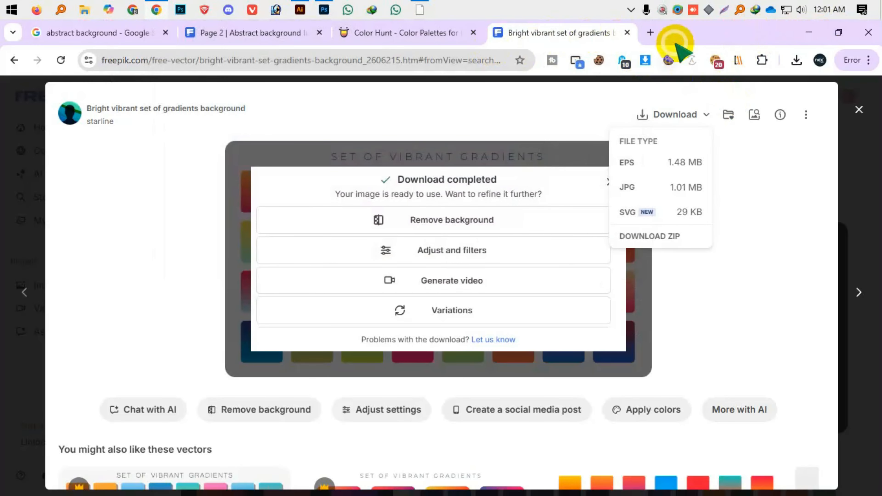
pyautogui.click(653, 32)
pyautogui.write('cod')
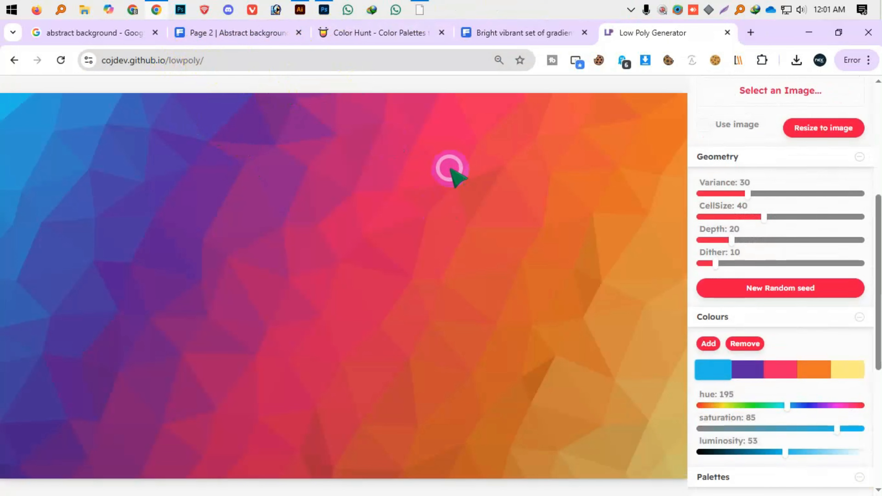
pyautogui.scroll(7, 490, 226)
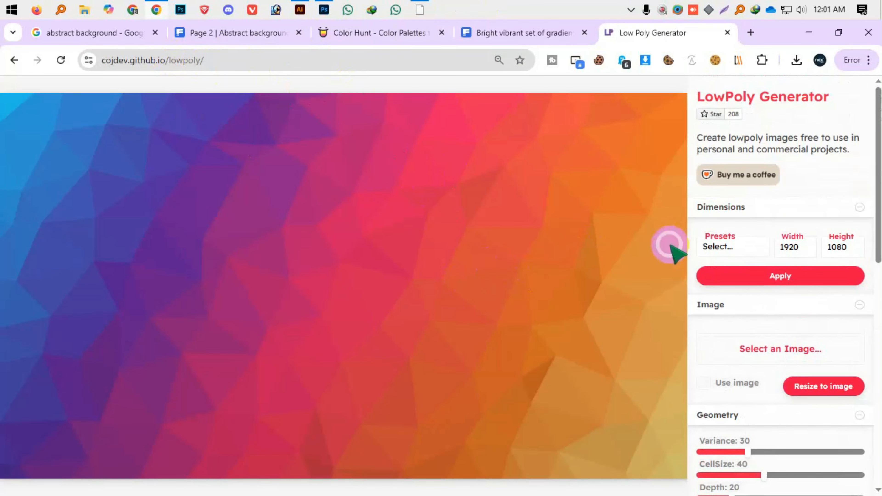
# Load the BG24 gradient image into the generator as the source of the low-poly pattern
pyautogui.click(744, 348)
pyautogui.doubleClick(313, 181)
pyautogui.scroll(-14, 777, 313)
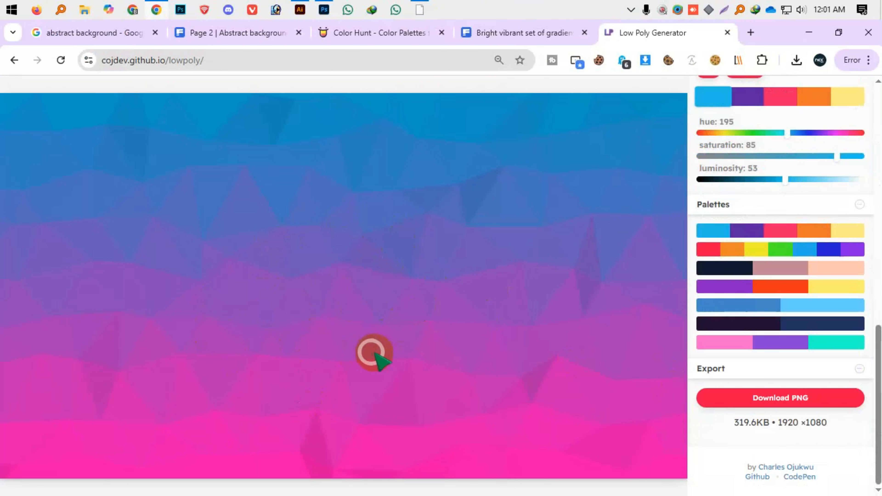
pyautogui.scroll(12, 746, 260)
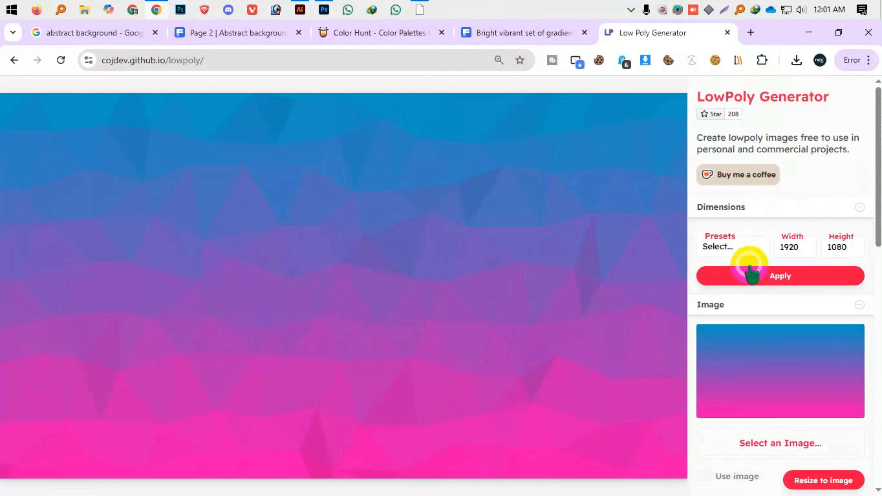
pyautogui.scroll(-6, 729, 295)
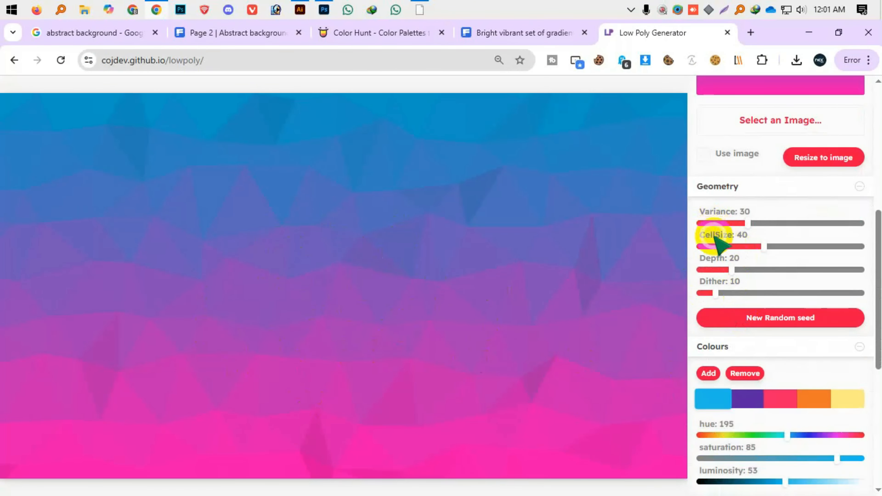
# Generate new random seeds for the low-poly pattern and review the geometry, colour and palette settings
pyautogui.click(745, 325)
pyautogui.click(746, 324)
pyautogui.click(747, 324)
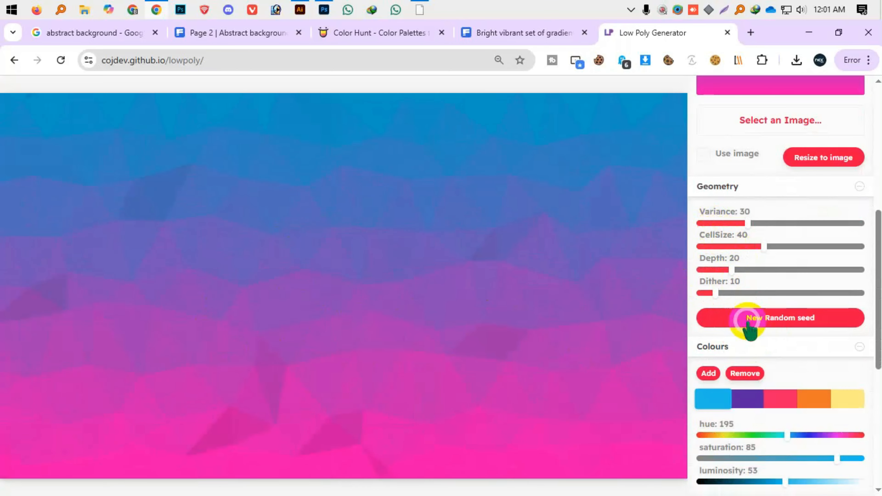
pyautogui.scroll(-6, 738, 332)
pyautogui.click(769, 275)
pyautogui.scroll(2, 749, 189)
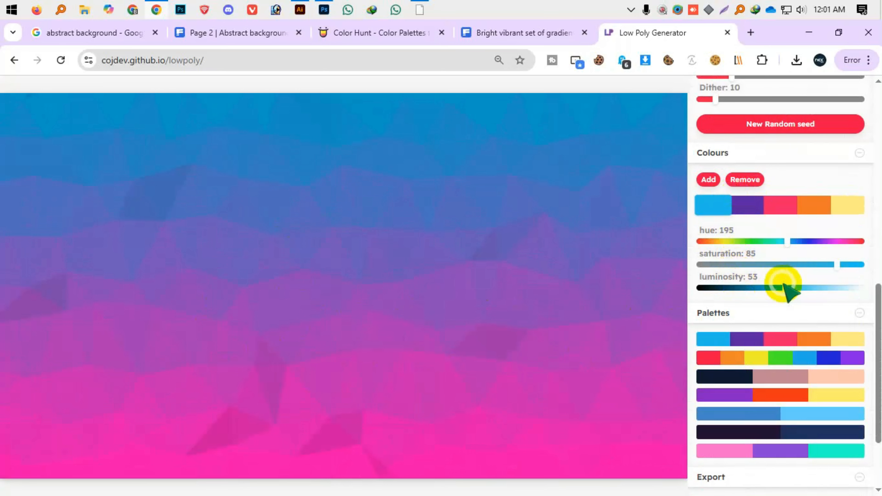
pyautogui.scroll(5, 785, 267)
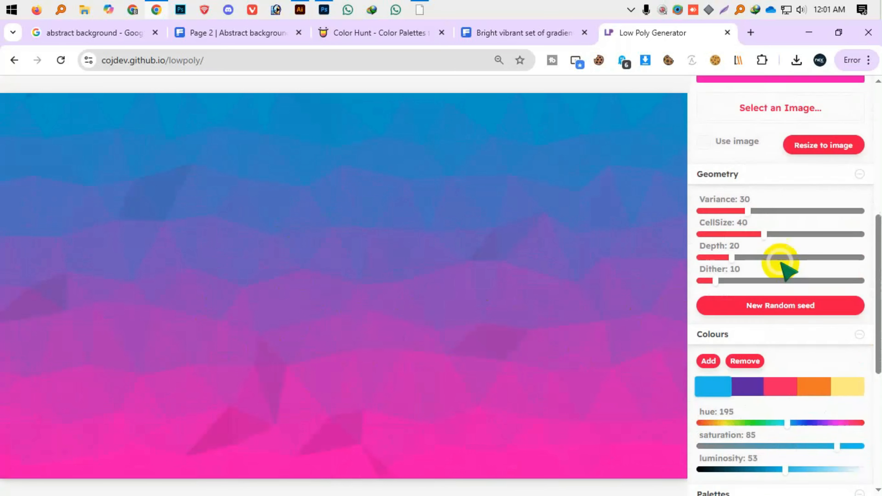
# Try a dither of 32 with a new random seed, and set the dither to 12
pyautogui.moveTo(715, 292); pyautogui.dragTo(750, 293)
pyautogui.click(758, 318)
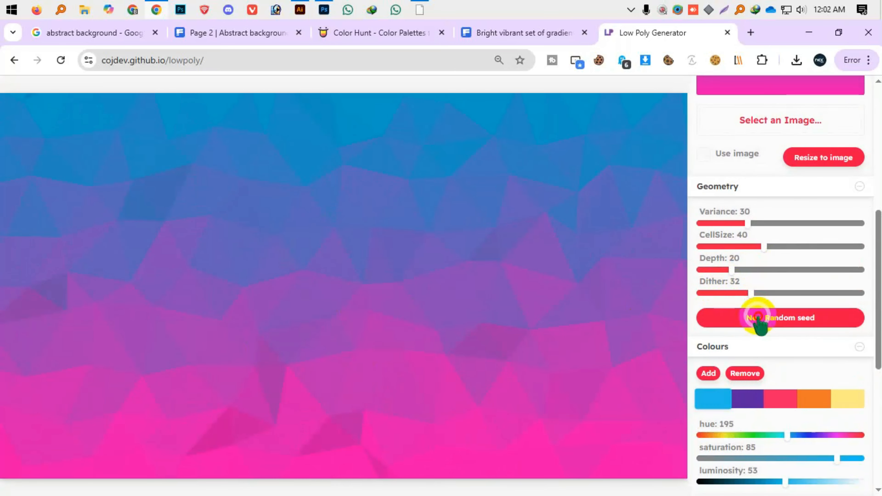
pyautogui.click(749, 314)
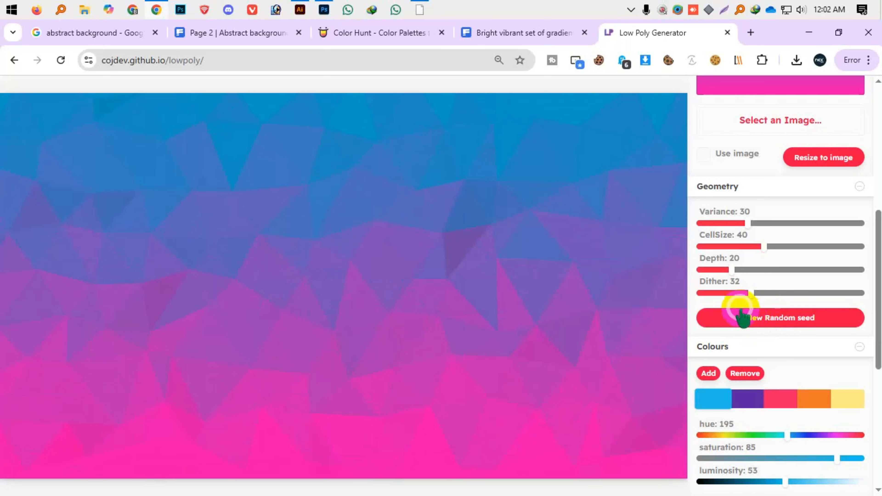
pyautogui.click(718, 294)
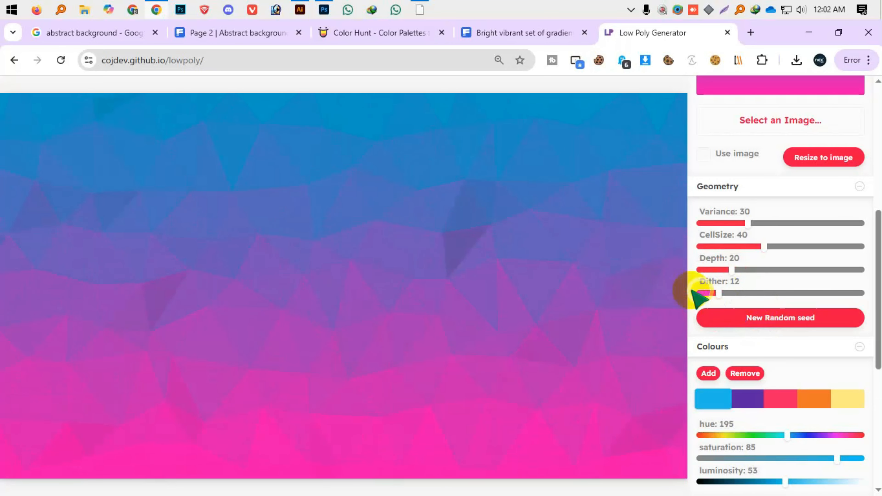
# Download the low-poly pattern as a PNG and inspect lowpoly (5).png in the image viewer
pyautogui.scroll(-8, 728, 316)
pyautogui.click(793, 399)
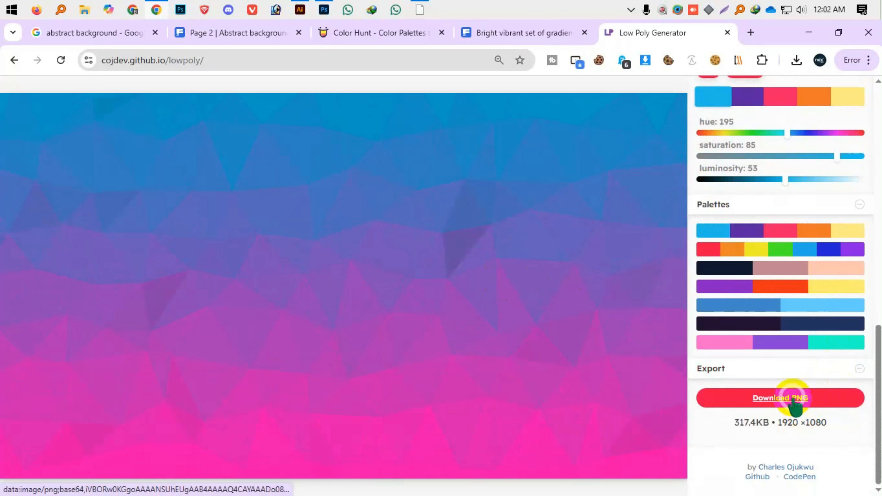
pyautogui.click(683, 92)
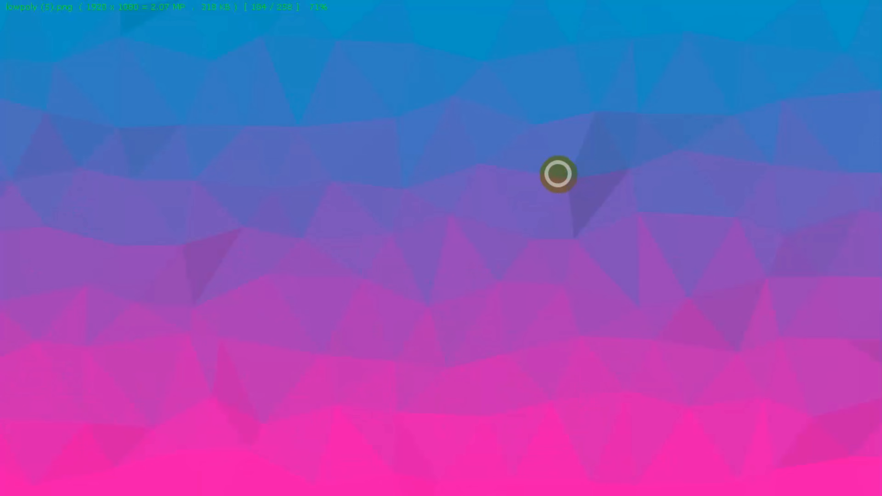
pyautogui.click(410, 228)
pyautogui.click(329, 121)
pyautogui.moveTo(330, 121); pyautogui.dragTo(410, 354)
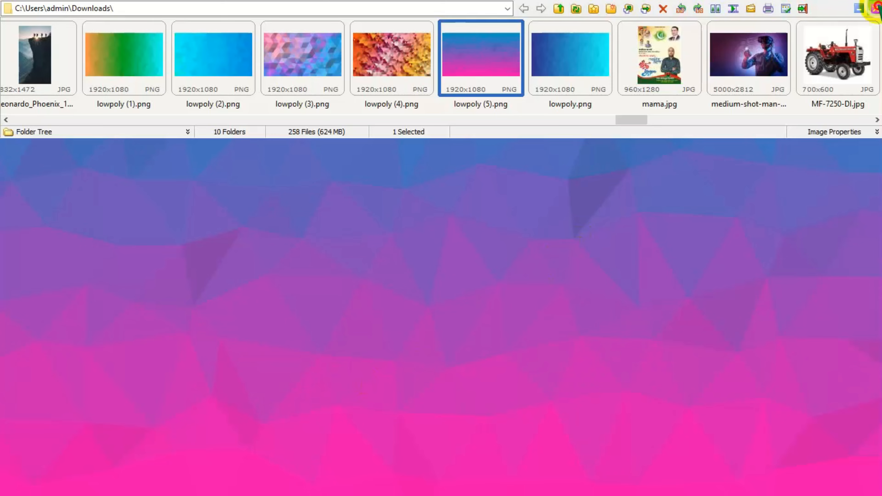
pyautogui.click(877, 6)
# Load lowpoly (5).png from Downloads into Vector Magic and vectorize it in Fully Automatic mode
pyautogui.click(300, 10)
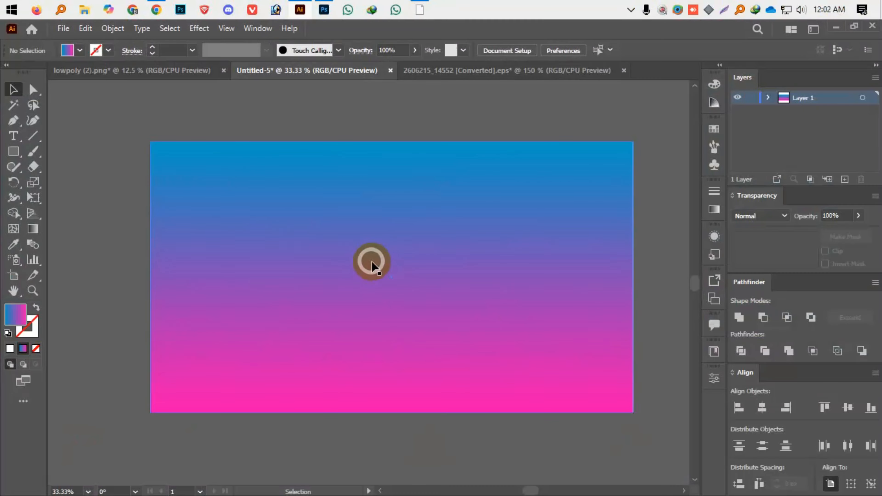
pyautogui.press('ctrl')
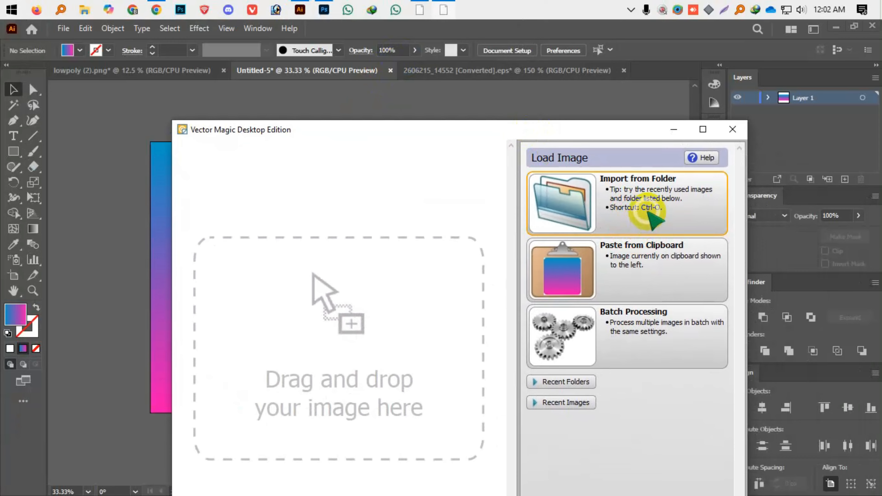
pyautogui.click(638, 208)
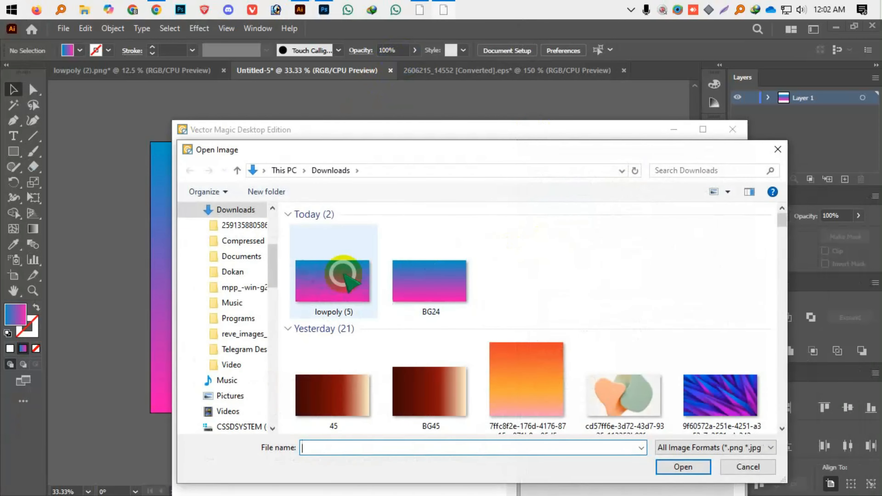
pyautogui.click(343, 278)
pyautogui.moveTo(517, 152); pyautogui.dragTo(504, 101)
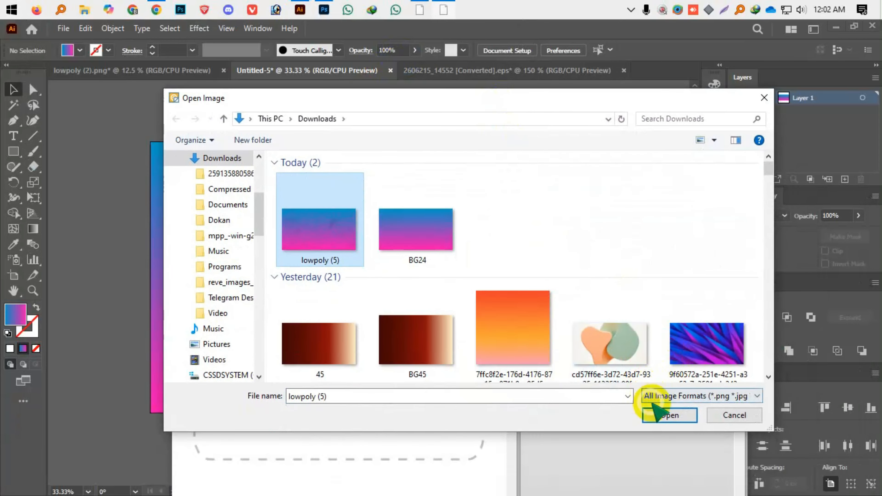
pyautogui.click(654, 415)
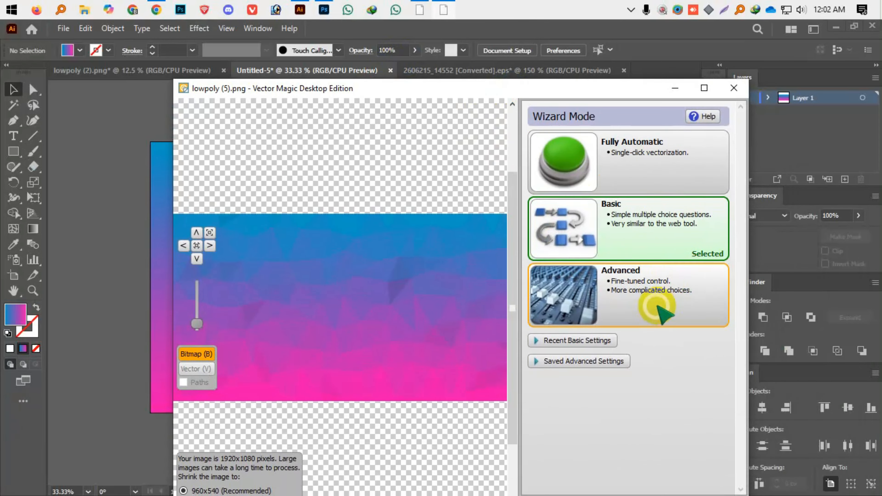
pyautogui.click(646, 179)
# Open the vectorized lowpoly (5) file in Illustrator, group all of its artwork and copy it into the Untitled-5 document
pyautogui.hotkey('ctrl', 'o')
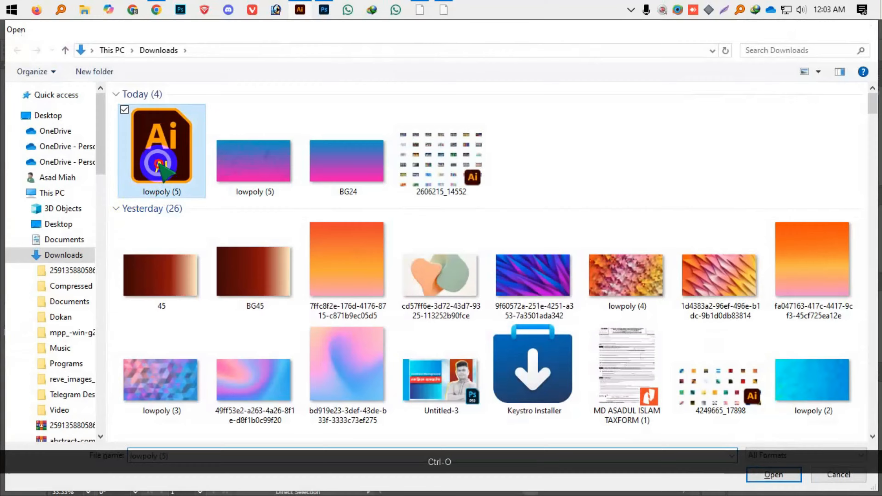
pyautogui.press('Return')
pyautogui.hotkey('ctrl', 'a')
pyautogui.hotkey('ctrl', 'g')
pyautogui.hotkey('ctrl', 'c')
pyautogui.click(354, 70)
pyautogui.click(257, 74)
pyautogui.hotkey('ctrl', 'v')
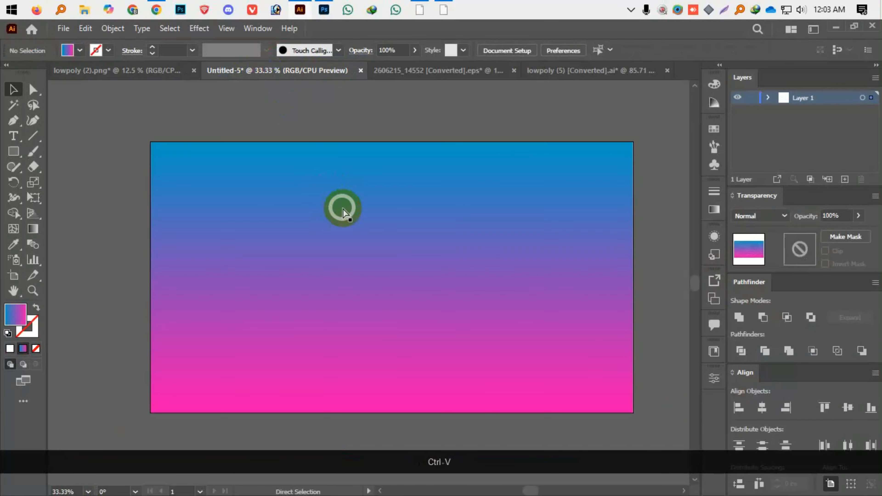
# Place the pasted low-poly artwork to the right of the artboard and scale it up to roughly the artboard's size
pyautogui.keyDown('ctrl'); pyautogui.keyDown('alt'); pyautogui.click(414, 278); pyautogui.keyUp('alt'); pyautogui.keyUp('ctrl')
pyautogui.moveTo(344, 221); pyautogui.dragTo(329, 385)
pyautogui.moveTo(329, 384); pyautogui.dragTo(336, 291)
pyautogui.click(445, 337)
pyautogui.moveTo(566, 309); pyautogui.dragTo(570, 349)
pyautogui.click(437, 200)
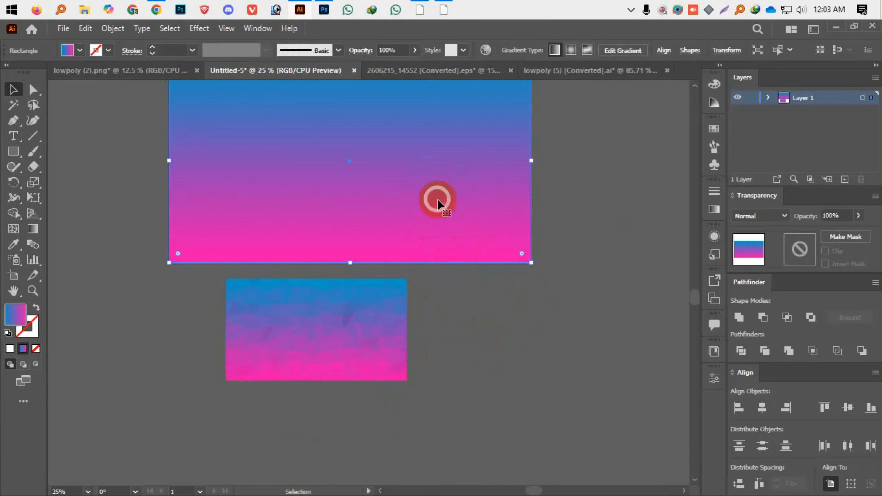
pyautogui.moveTo(353, 344); pyautogui.dragTo(611, 166)
pyautogui.moveTo(653, 100); pyautogui.dragTo(462, 165)
pyautogui.click(248, 245)
pyautogui.click(396, 346)
# Copy the turquoise-to-pink swatch from the third row of the vibrant gradients set into Untitled-5 and place it above the artboard
pyautogui.hotkey('ctrl', 'n')
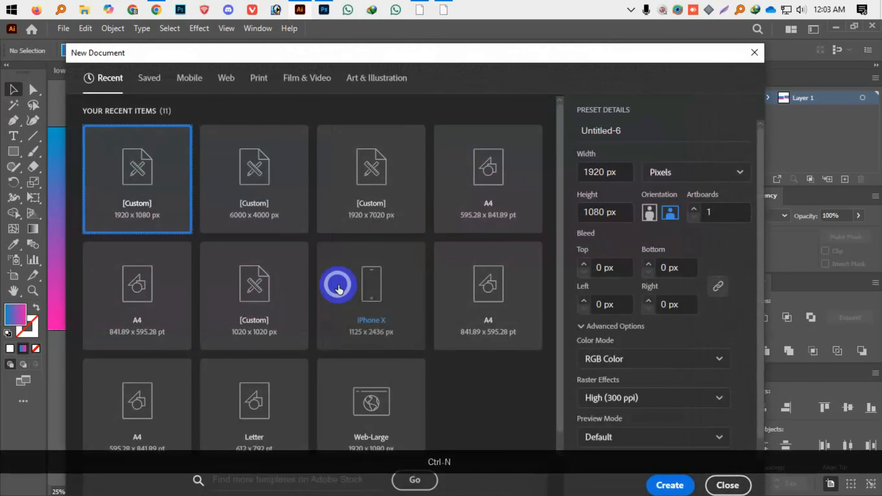
pyautogui.press('Escape')
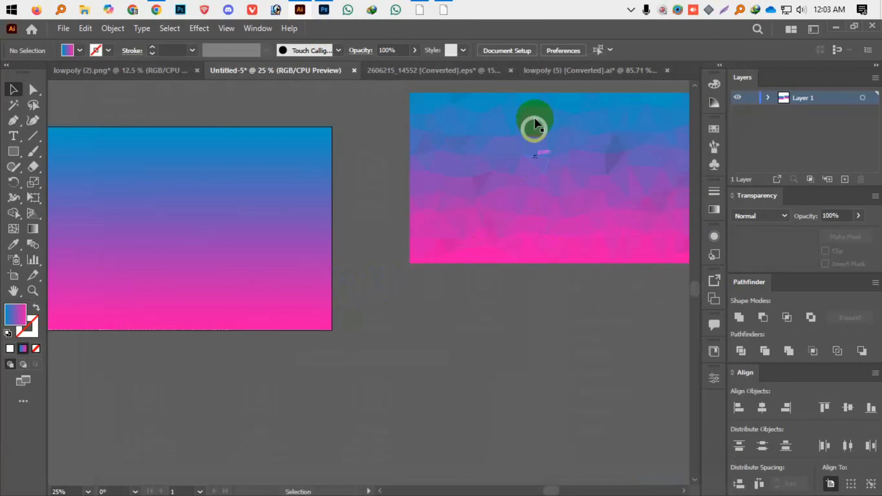
pyautogui.click(416, 71)
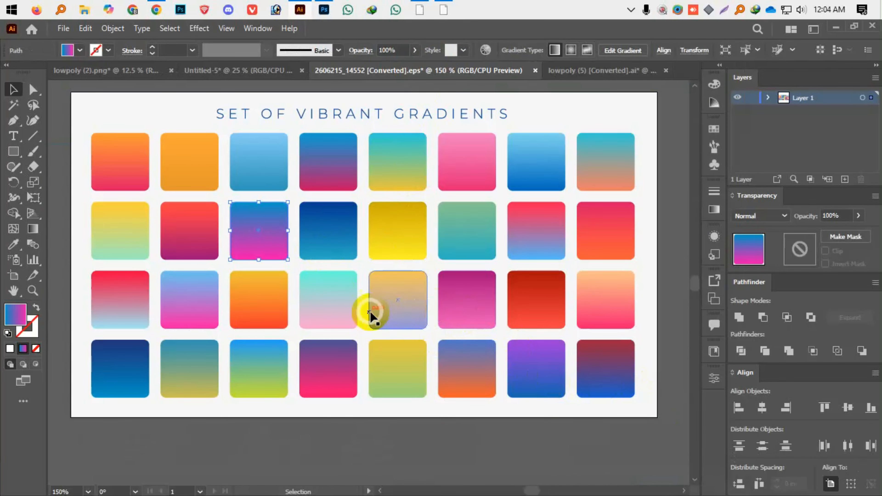
pyautogui.click(352, 306)
pyautogui.press('ctrl')
pyautogui.hotkey('ctrl', 'c')
pyautogui.click(253, 70)
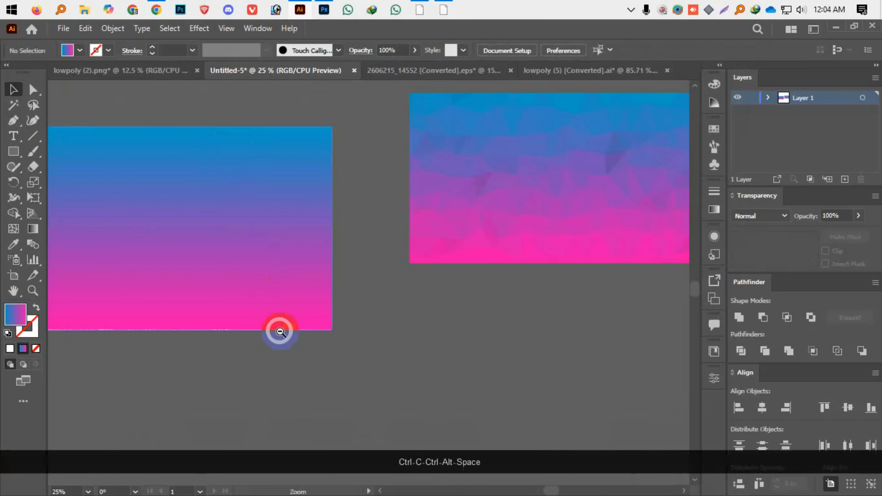
pyautogui.keyDown('ctrl'); pyautogui.keyDown('alt'); pyautogui.click(347, 374); pyautogui.keyUp('alt'); pyautogui.keyUp('ctrl')
pyautogui.hotkey('ctrl', 'v')
pyautogui.moveTo(374, 287); pyautogui.dragTo(420, 347)
pyautogui.moveTo(368, 261); pyautogui.dragTo(318, 156)
# Apply the turquoise-to-pink gradient of the pasted swatch to the artboard rectangle with the Eyedropper
pyautogui.click(337, 283)
pyautogui.press('i')
pyautogui.click(327, 166)
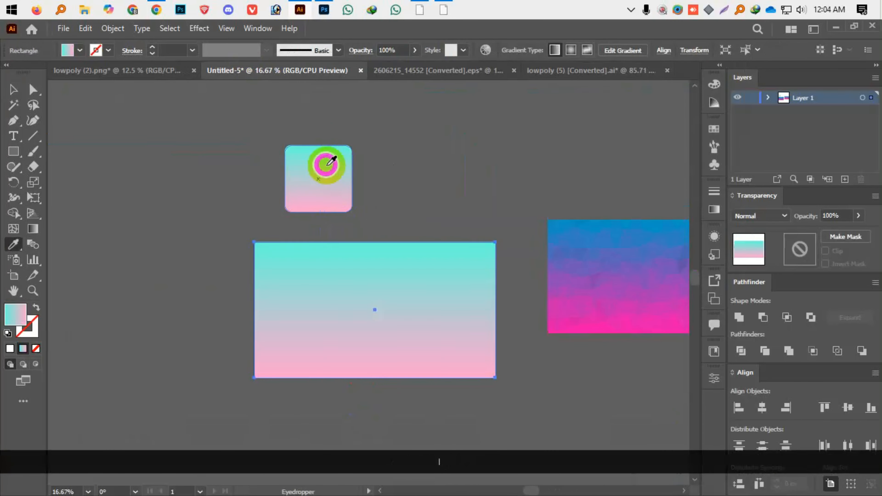
pyautogui.press('v')
# Delete the low-poly artwork beside the artboard and the gradient swatch above it
pyautogui.click(461, 209)
pyautogui.moveTo(460, 208); pyautogui.dragTo(431, 188)
pyautogui.click(591, 241)
pyautogui.press('BackSpace')
pyautogui.click(299, 156)
pyautogui.press('BackSpace')
# Export the turquoise-to-pink gradient as a PNG named BG25 in Downloads at High (300 ppi) resolution with a transparent background
pyautogui.click(63, 28)
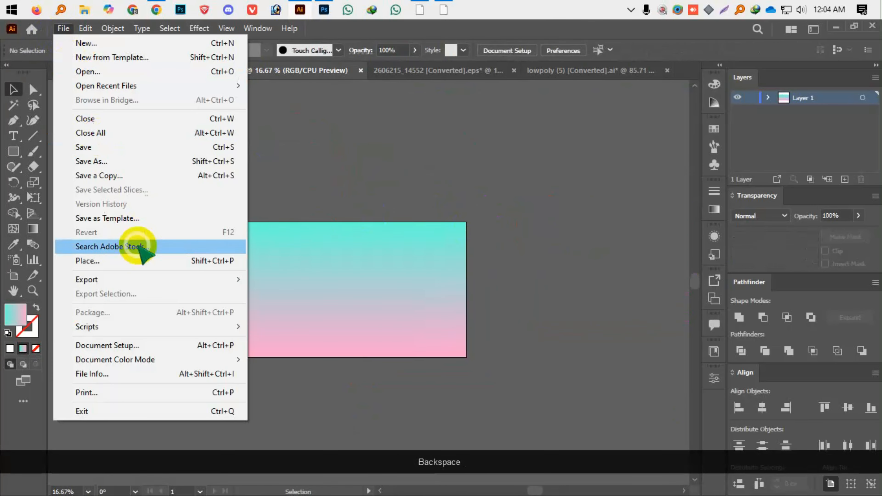
pyautogui.moveTo(118, 280)
pyautogui.click(260, 293)
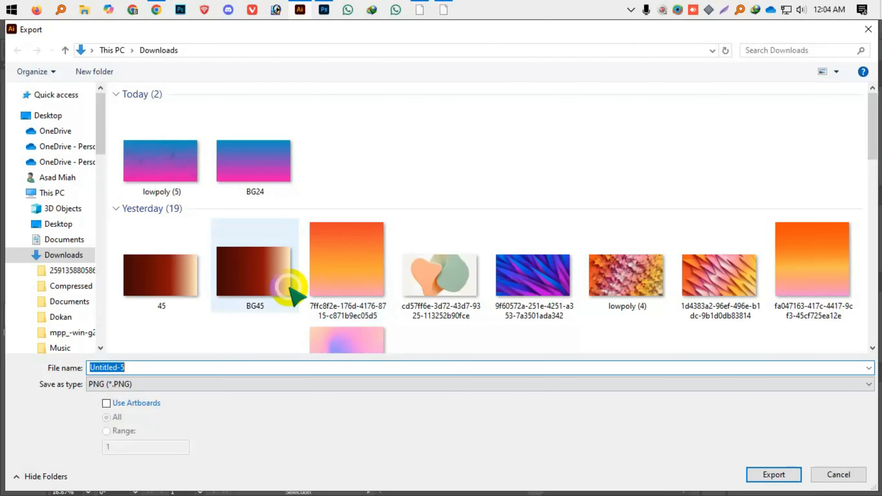
pyautogui.click(239, 173)
pyautogui.click(157, 368)
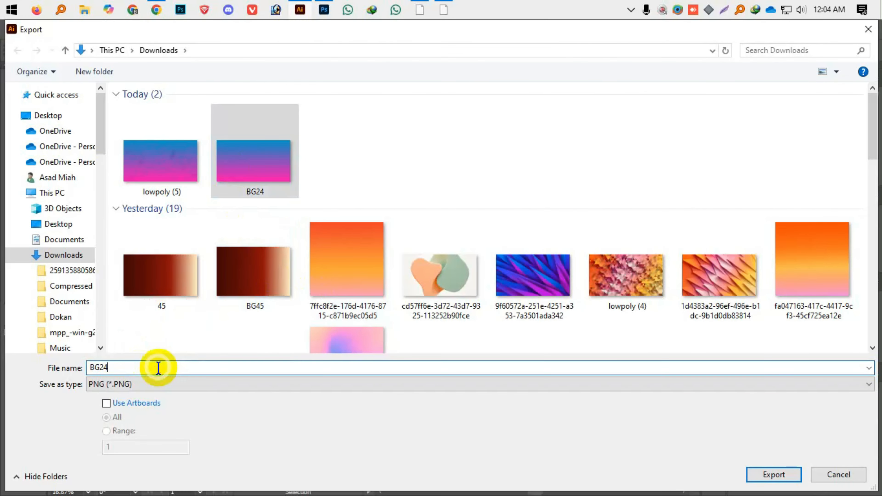
pyautogui.press('BackSpace')
pyautogui.write('5')
pyautogui.press('Return')
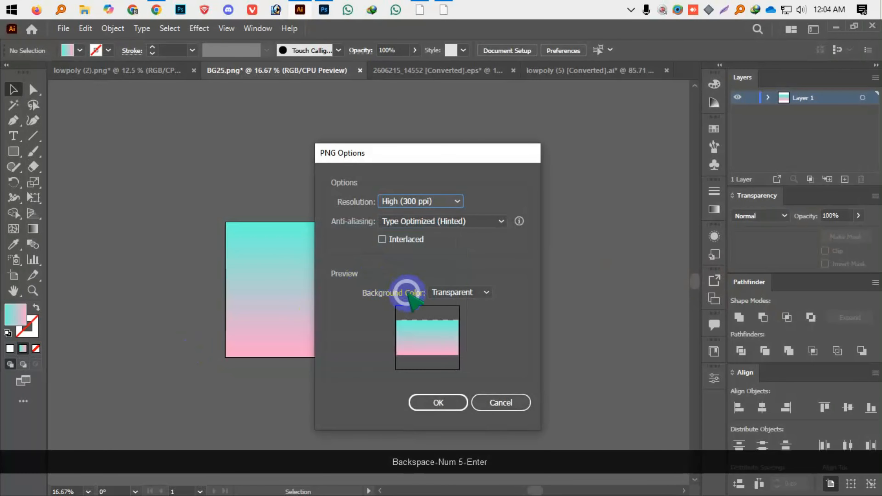
pyautogui.press('Return')
# Switch to the Low Poly Generator in Chrome and load BG25 from Downloads as its source image
pyautogui.hotkey('alt', 'Tab')
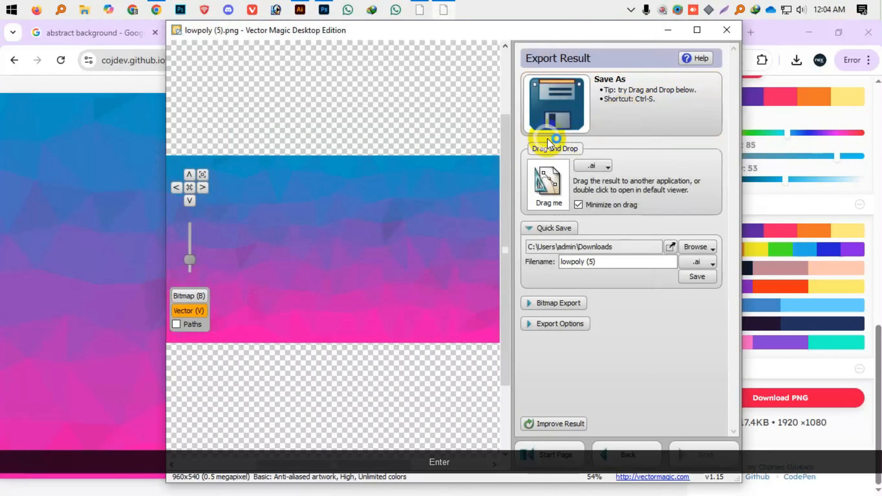
pyautogui.hotkey('alt', 'Tab', 'Tab')
pyautogui.scroll(2, 798, 313)
pyautogui.click(764, 270)
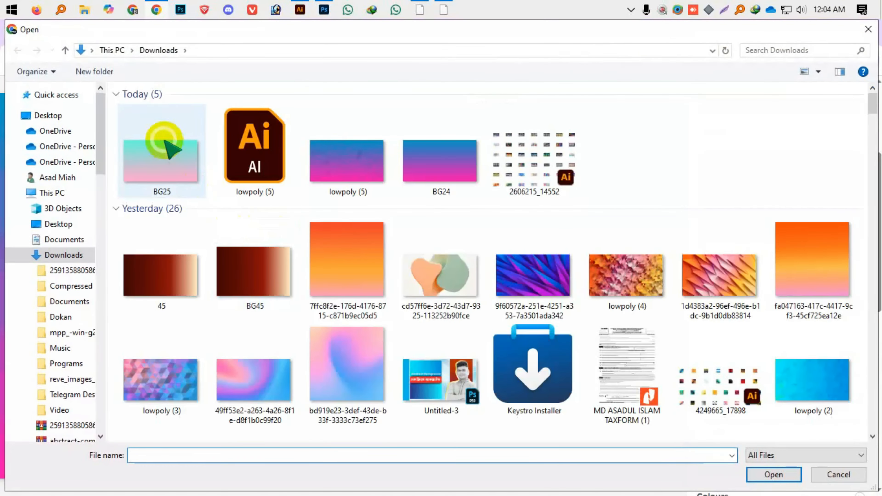
pyautogui.doubleClick(167, 144)
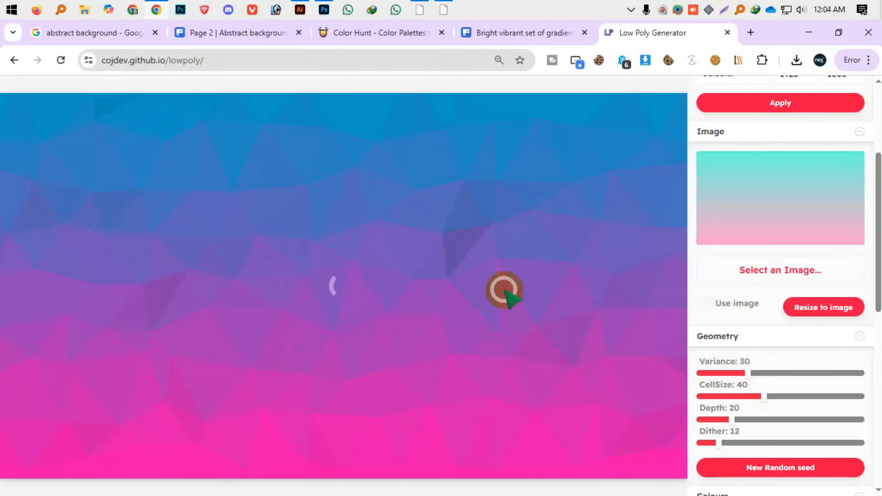
# Set the low-poly geometry to Depth 10 and Dither 35
pyautogui.scroll(-3, 486, 296)
pyautogui.scroll(-5, 571, 321)
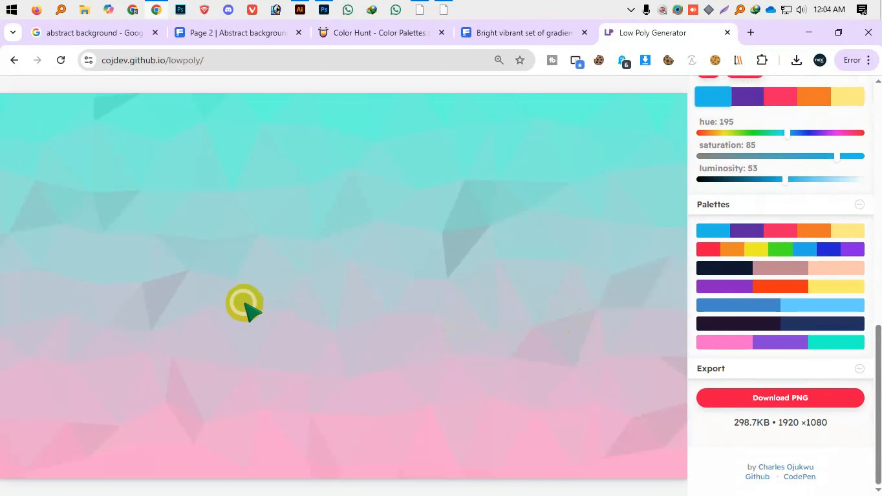
pyautogui.scroll(5, 762, 240)
pyautogui.moveTo(722, 251); pyautogui.dragTo(716, 229)
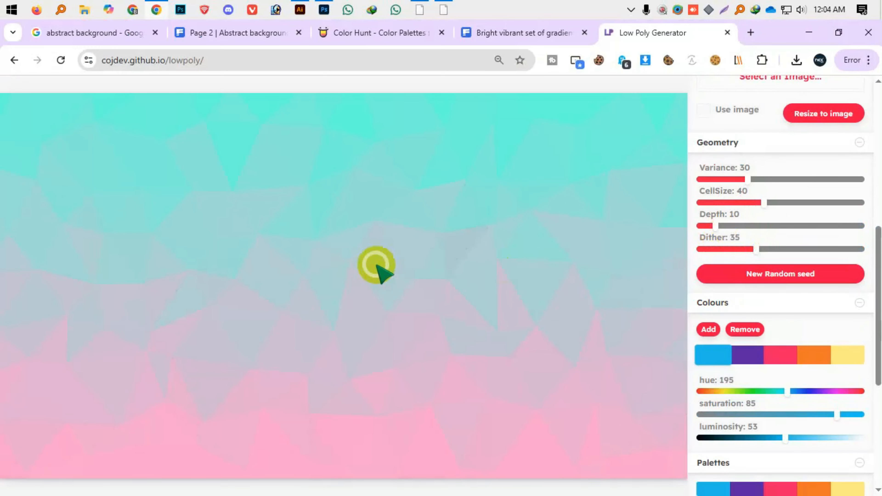